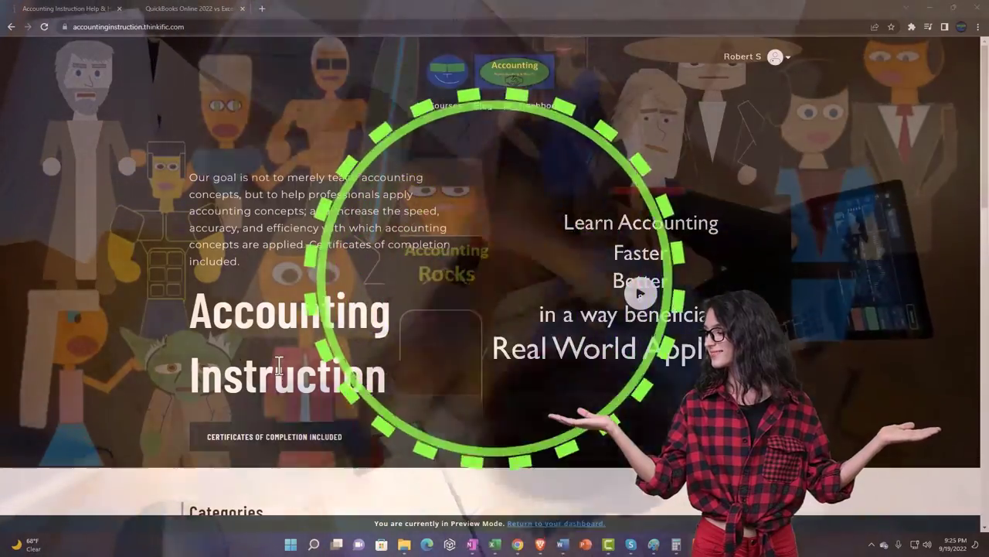
- Browse the course categories on the Accounting Instruction site and view the QuickBooks Online 2022 vs Excel course's OneNote getting-started section
{"action": "scroll", "coordinate": [136, 421], "scroll_direction": "down", "scroll_amount": 6}
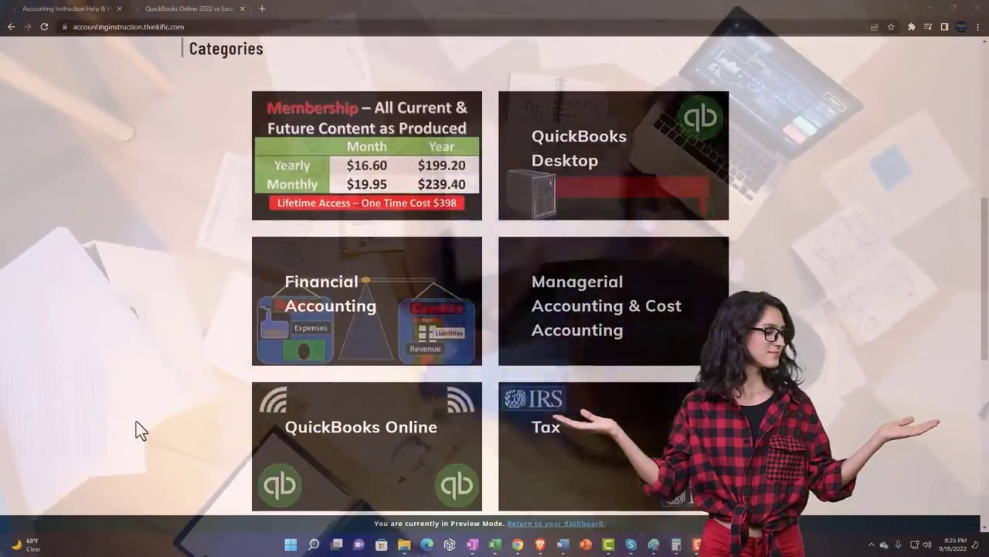
{"action": "scroll", "coordinate": [136, 421], "scroll_direction": "down", "scroll_amount": 3}
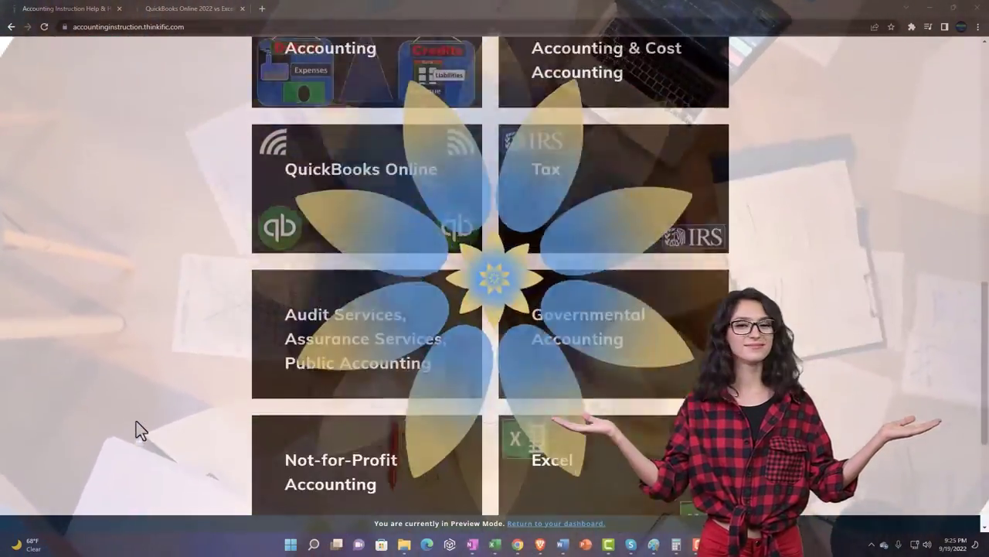
{"action": "scroll", "coordinate": [136, 421], "scroll_direction": "down", "scroll_amount": 3}
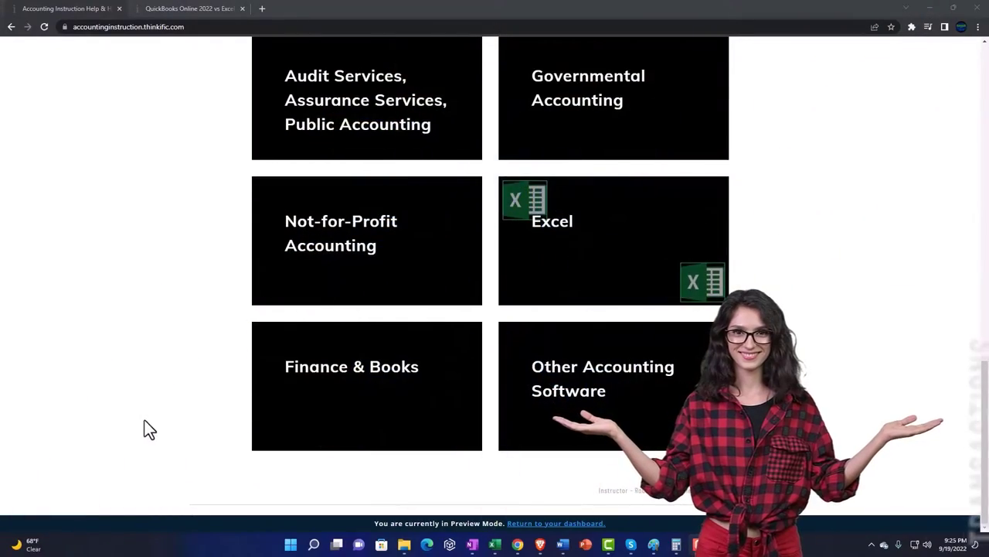
{"action": "left_click", "coordinate": [179, 9]}
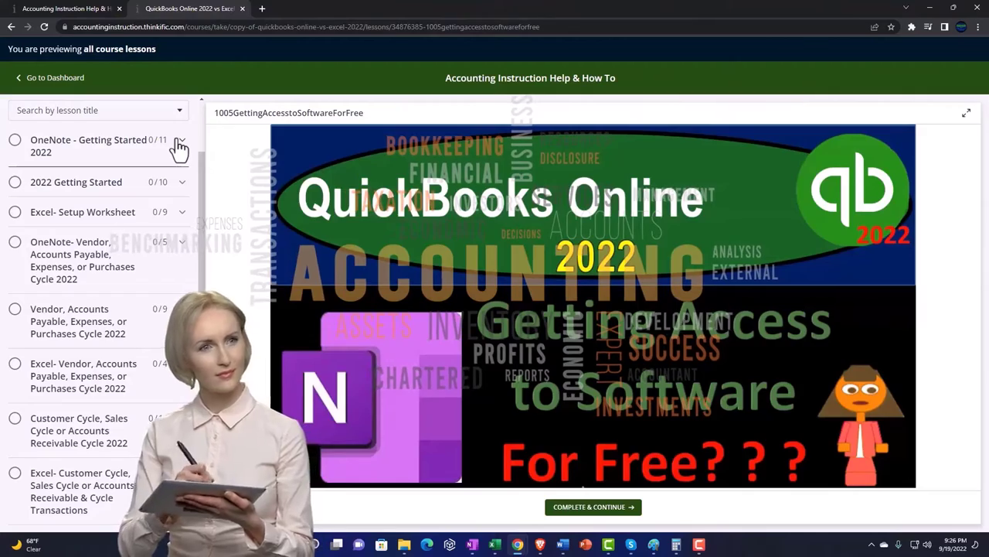
{"action": "left_click", "coordinate": [179, 144]}
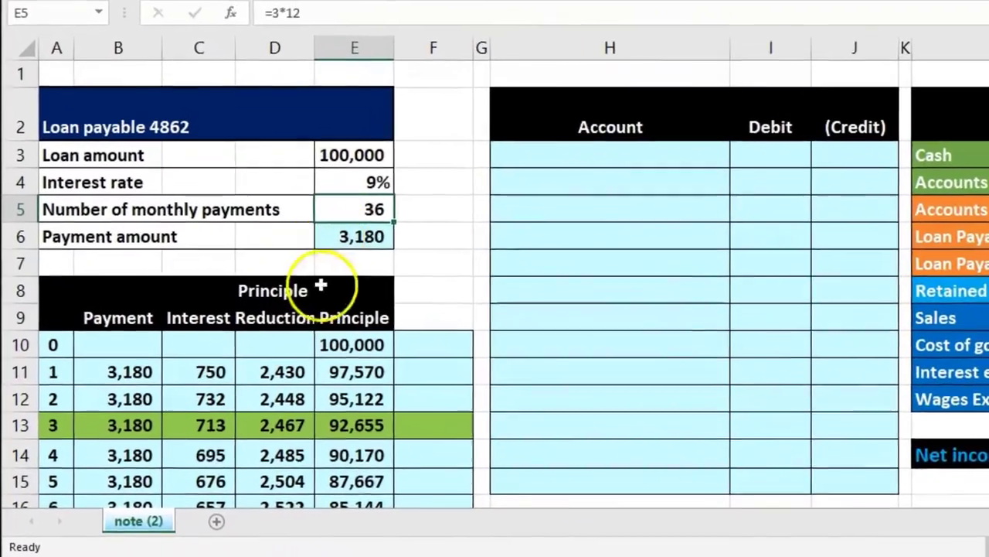
- Switch to the Excel loan worksheet and compare the ending trial balance's cash and receivables with the balance sheet's total assets
{"action": "left_click", "coordinate": [234, 352]}
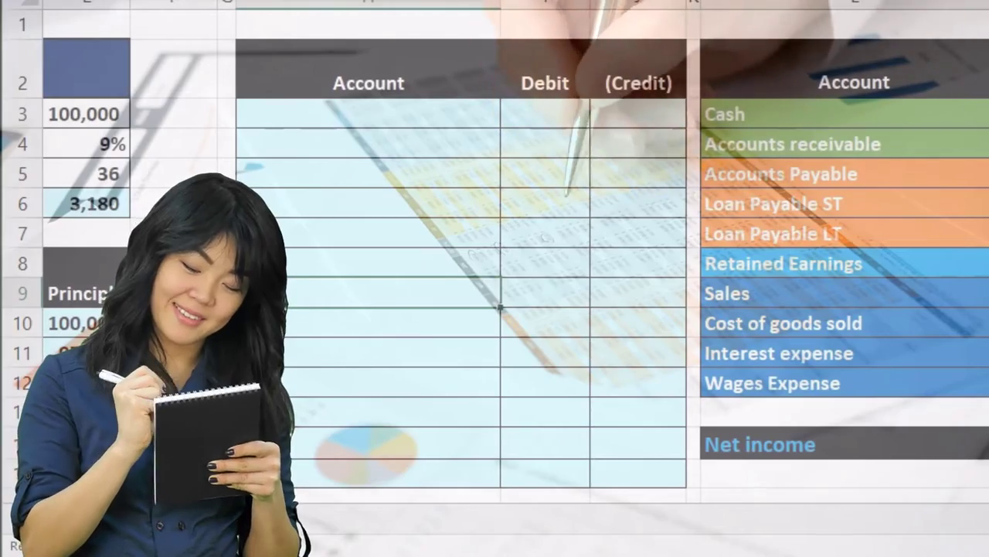
{"action": "scroll", "coordinate": [495, 263], "scroll_direction": "right", "scroll_amount": 10}
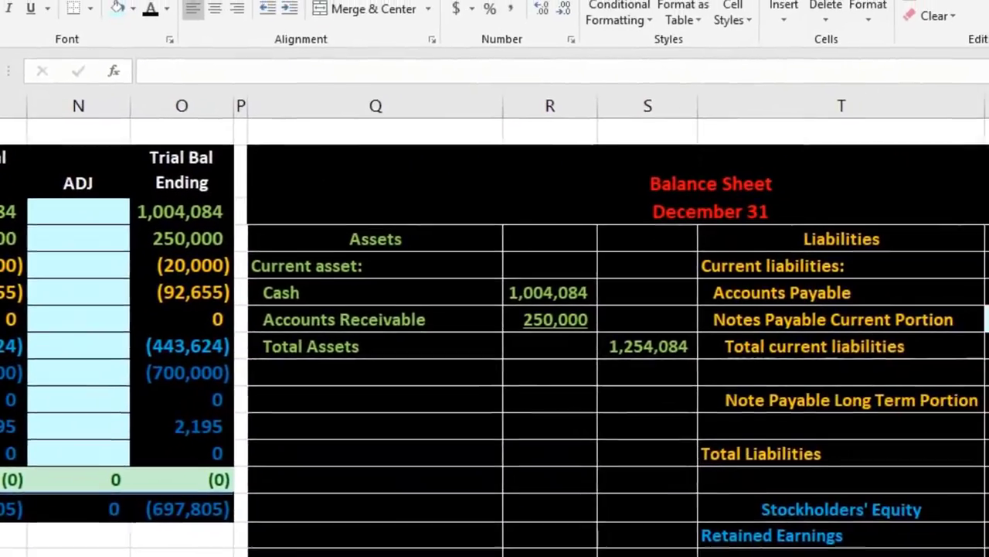
{"action": "scroll", "coordinate": [495, 325], "scroll_direction": "right", "scroll_amount": 1}
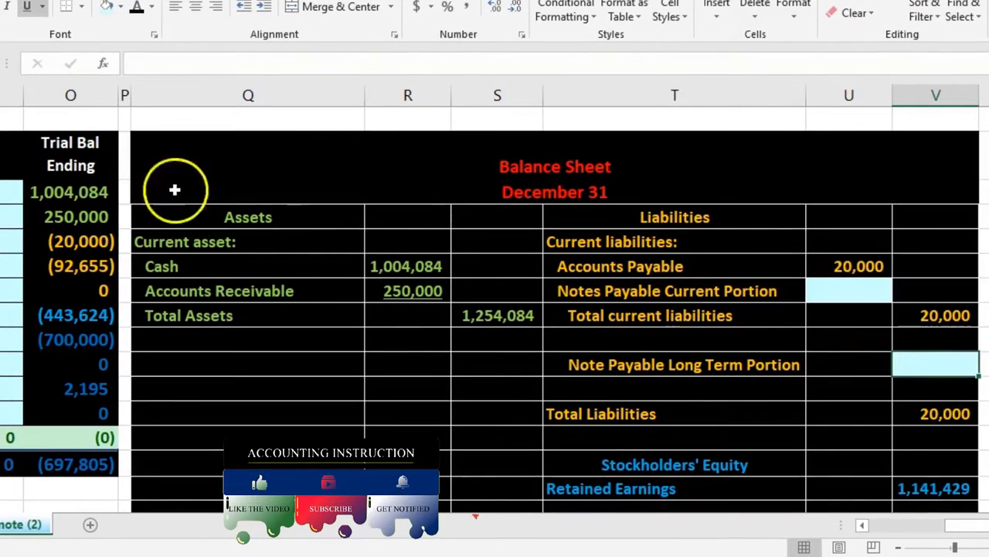
{"action": "left_click_drag", "start_coordinate": [99, 192], "coordinate": [92, 216]}
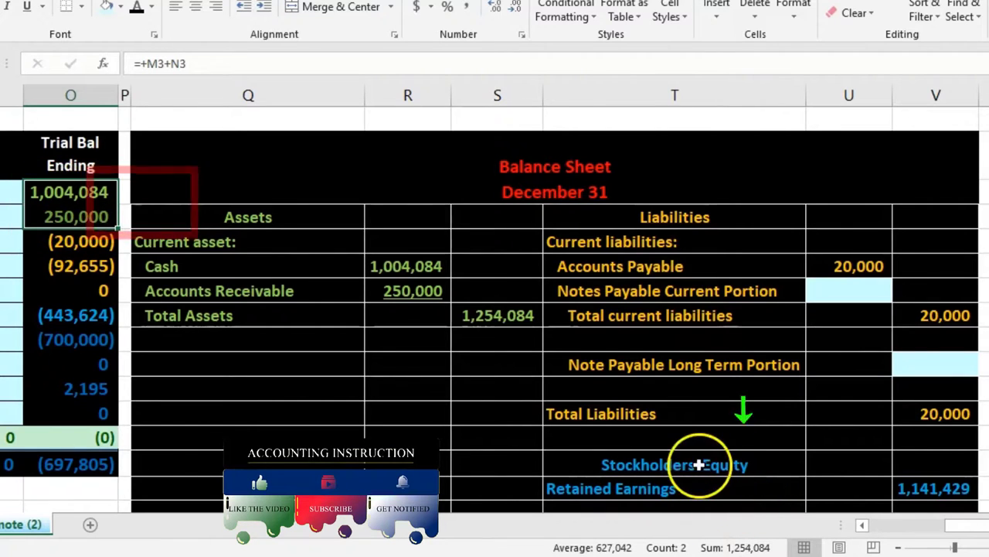
{"action": "scroll", "coordinate": [698, 466], "scroll_direction": "down", "scroll_amount": 2}
{"action": "left_click", "coordinate": [518, 433]}
{"action": "scroll", "coordinate": [519, 433], "scroll_direction": "up", "scroll_amount": 2}
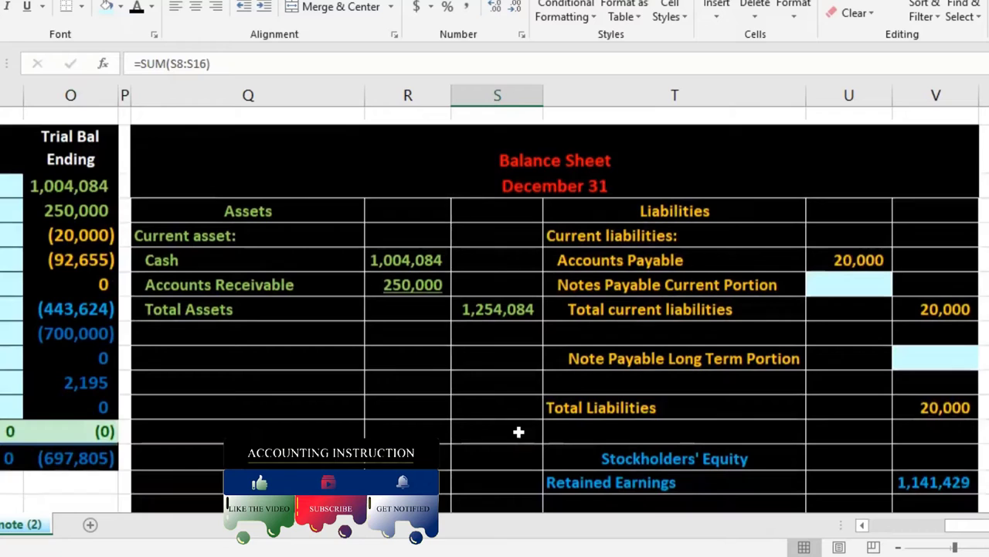
- Compare the trial balance's liability and equity accounts with the balance sheet and inspect the retained earnings and grand total formulas
{"action": "left_click_drag", "start_coordinate": [92, 248], "coordinate": [89, 263]}
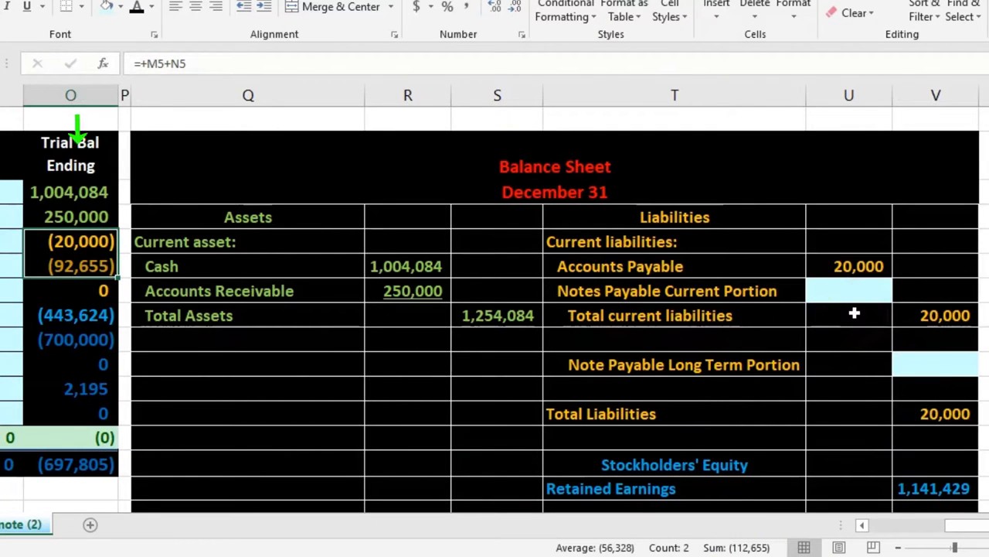
{"action": "left_click", "coordinate": [89, 268]}
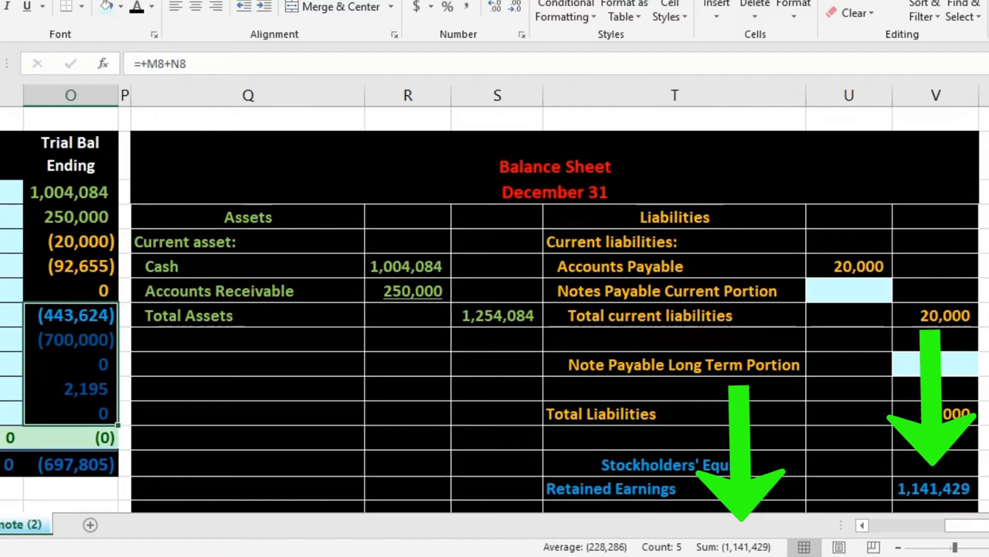
{"action": "left_click", "coordinate": [906, 479]}
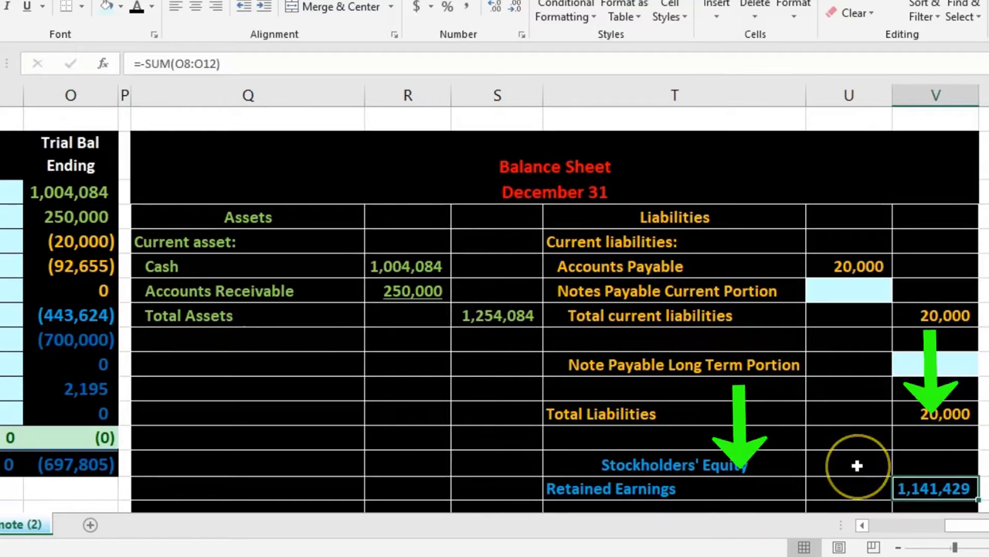
{"action": "scroll", "coordinate": [858, 465], "scroll_direction": "down", "scroll_amount": 1}
{"action": "double_click", "coordinate": [524, 440]}
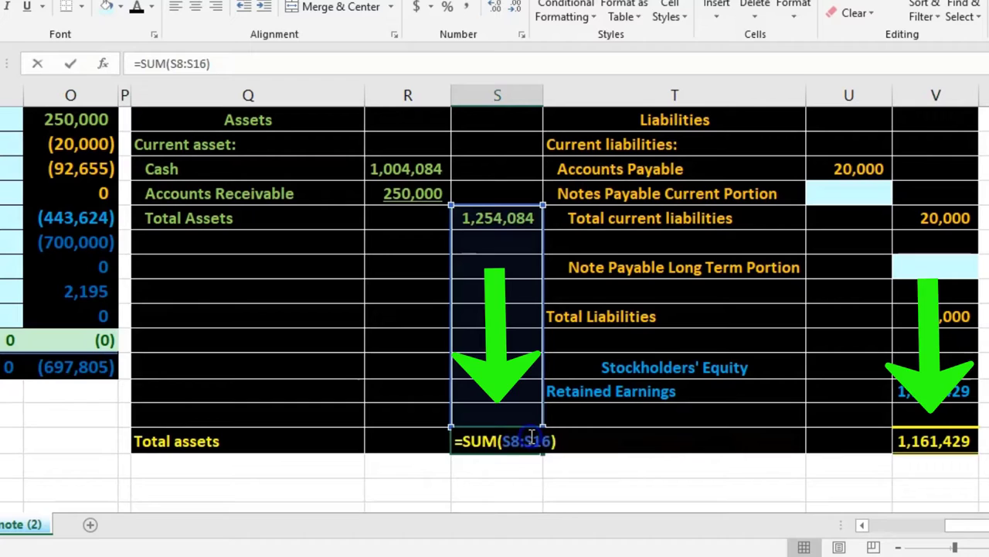
{"action": "key", "text": "Return"}
{"action": "double_click", "coordinate": [896, 442]}
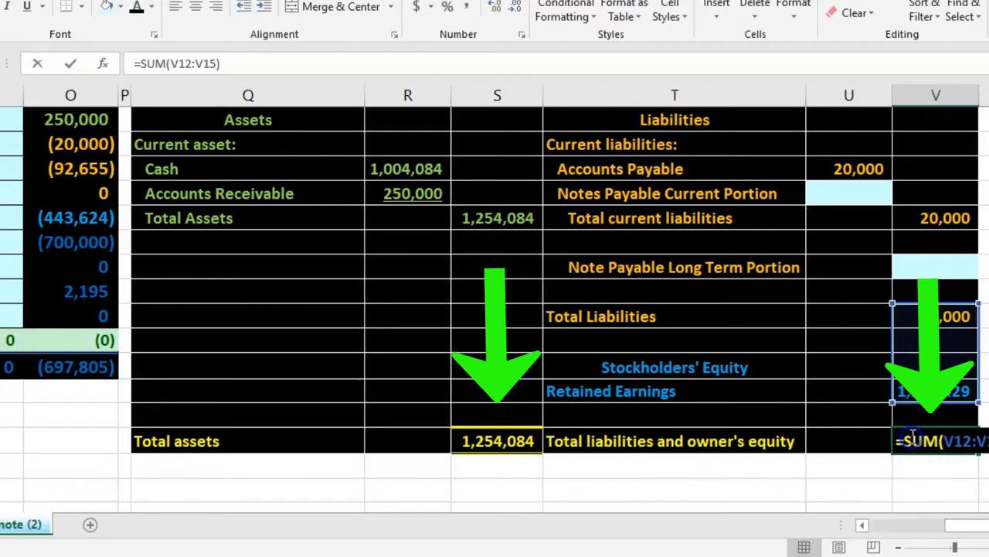
{"action": "key", "text": "Return"}
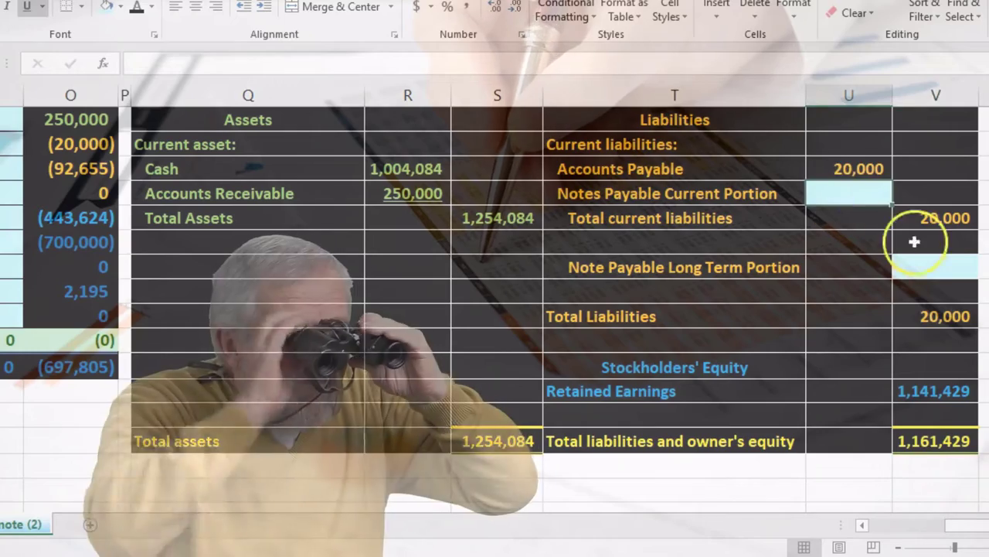
- Examine the blank long-term note payable cell on the balance sheet and the Loan Payable ST balance in the beginning trial balance
{"action": "left_click", "coordinate": [900, 266]}
{"action": "scroll", "coordinate": [861, 327], "scroll_direction": "up", "scroll_amount": 1}
{"action": "scroll", "coordinate": [862, 332], "scroll_direction": "up", "scroll_amount": 1}
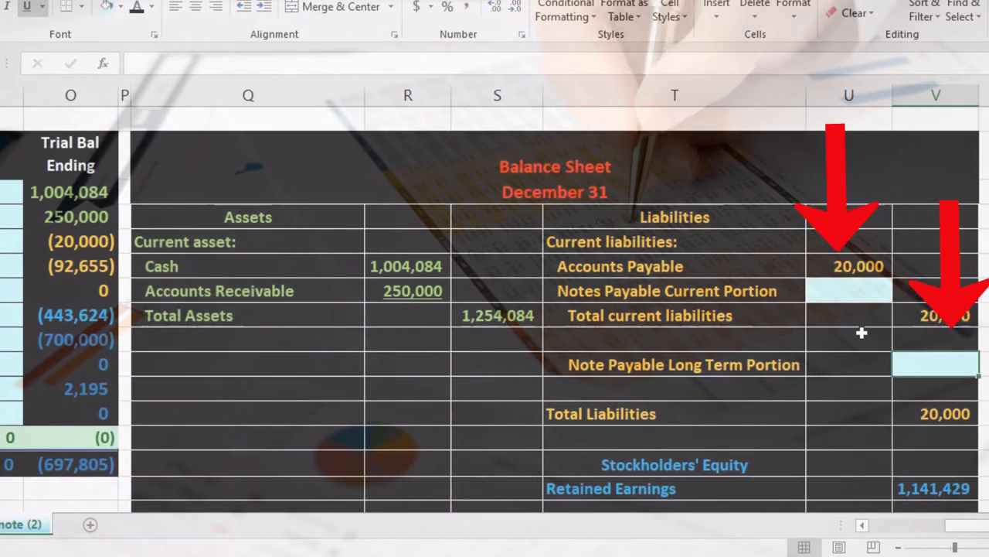
{"action": "left_click", "coordinate": [862, 525]}
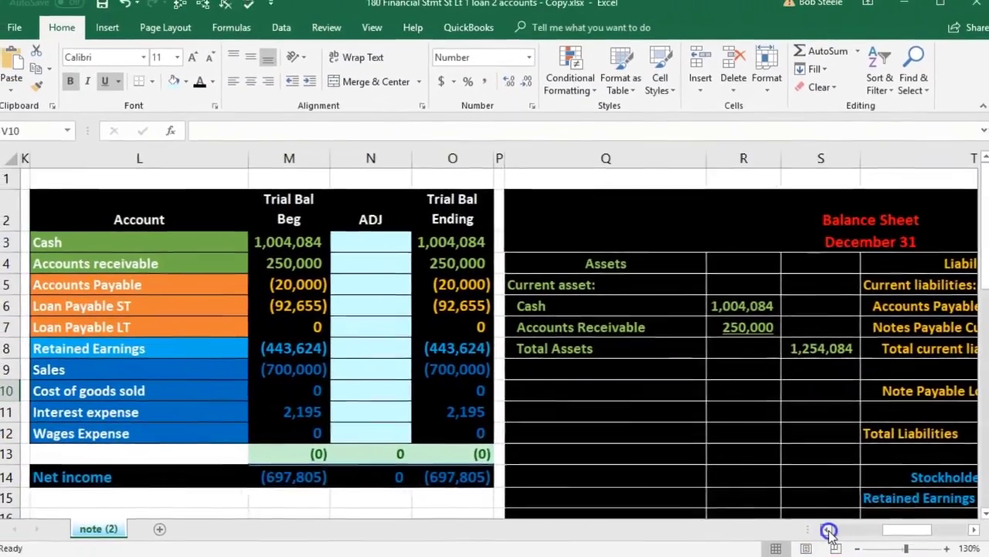
{"action": "left_click", "coordinate": [829, 532]}
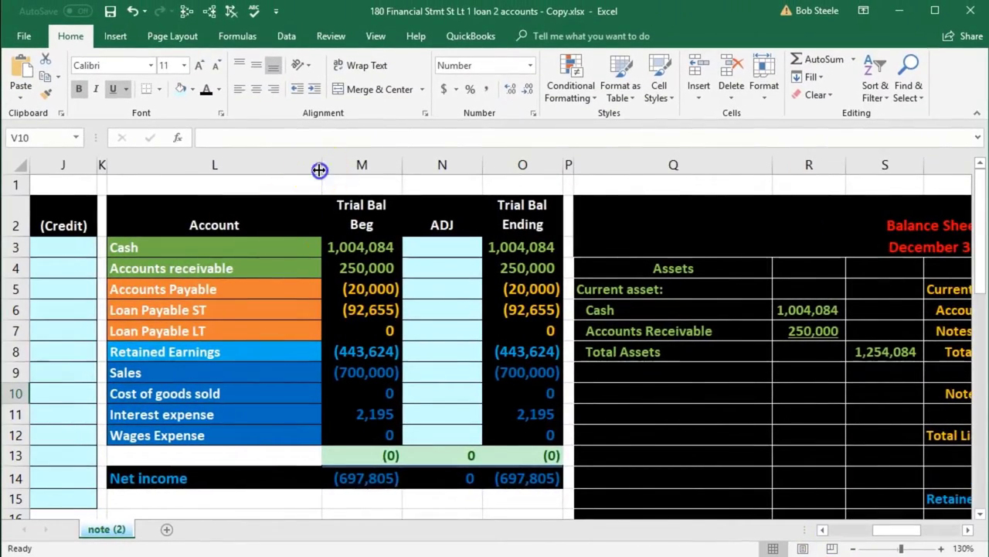
{"action": "double_click", "coordinate": [319, 170]}
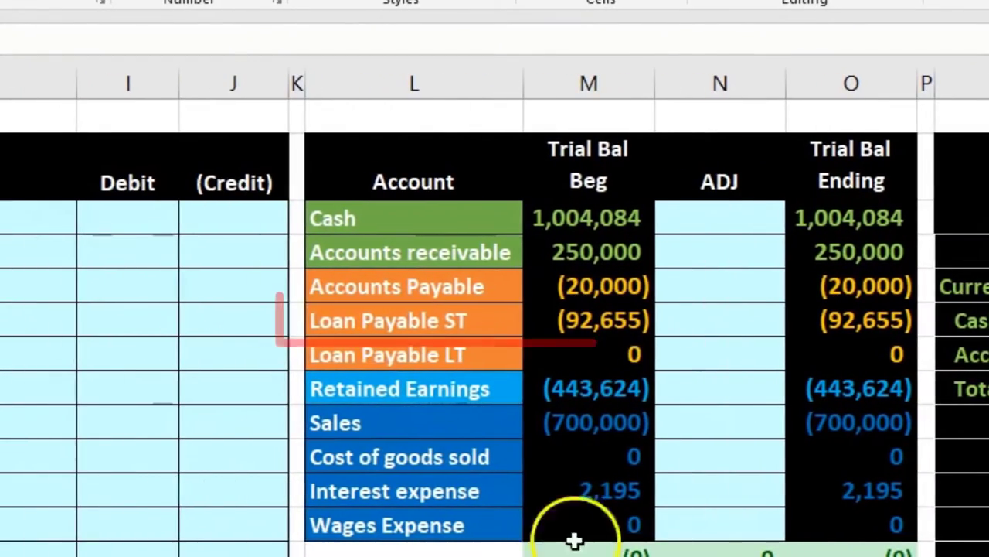
{"action": "left_click", "coordinate": [357, 327]}
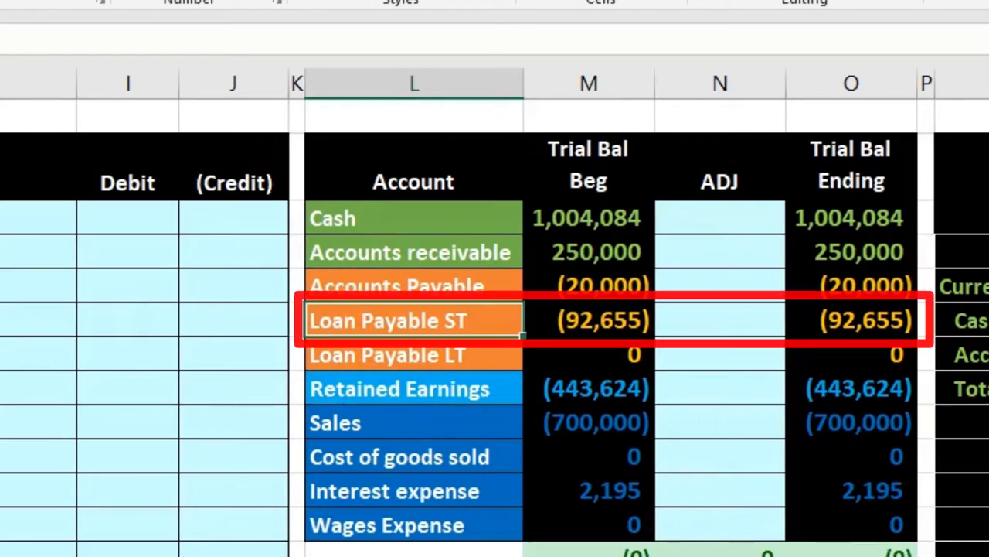
{"action": "scroll", "coordinate": [495, 309], "scroll_direction": "left", "scroll_amount": 2}
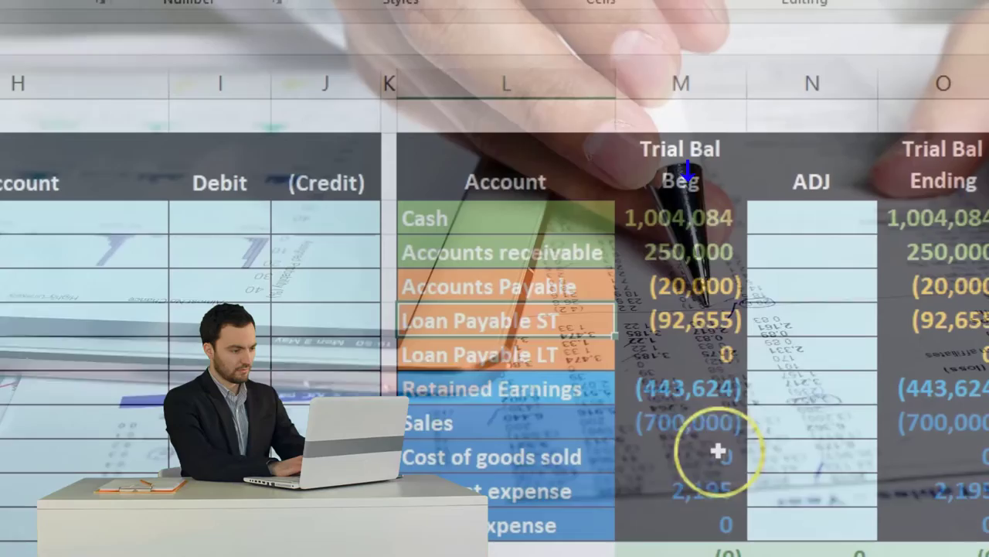
{"action": "left_click", "coordinate": [692, 325]}
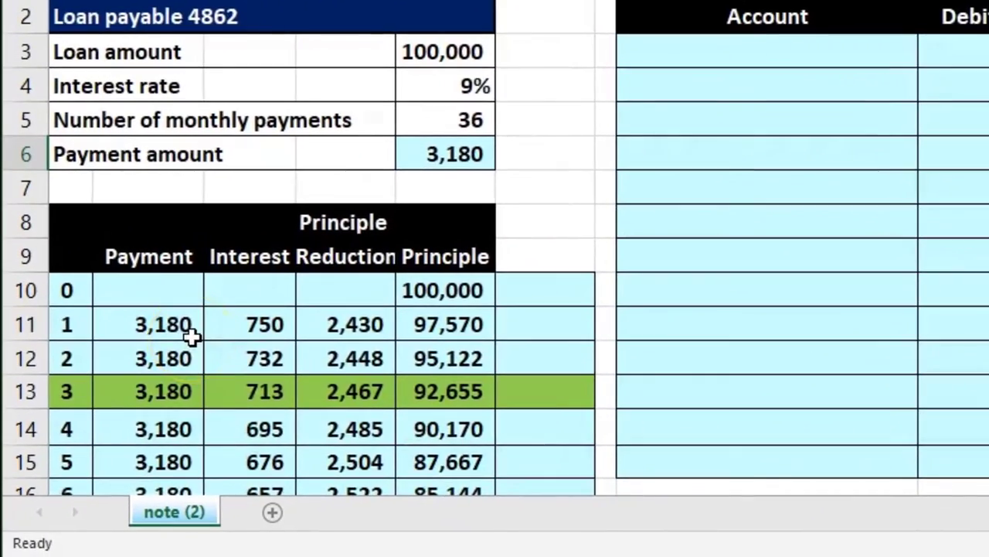
- Examine the amortization table's row for payment 3 alongside the loan terms and payment amount
{"action": "left_click", "coordinate": [75, 389]}
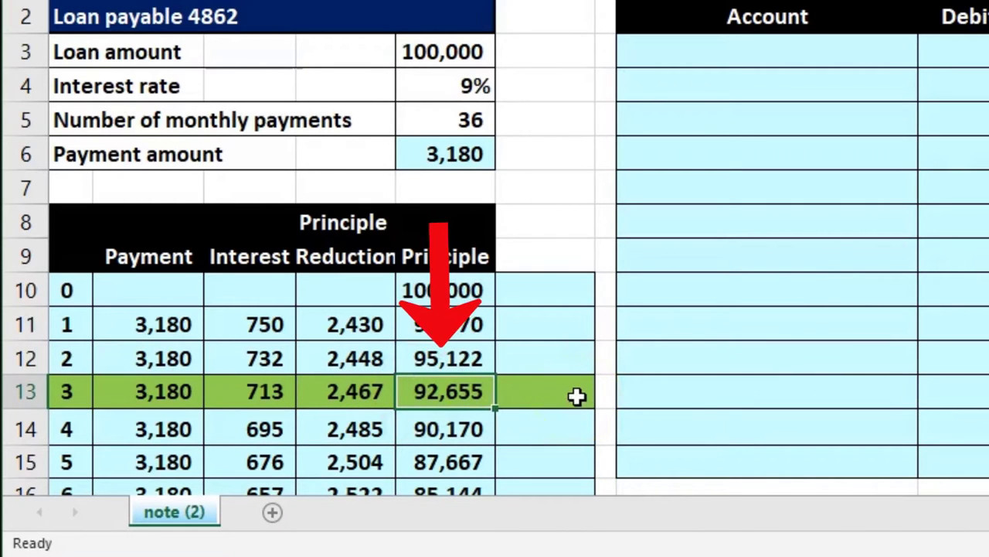
{"action": "left_click", "coordinate": [139, 154]}
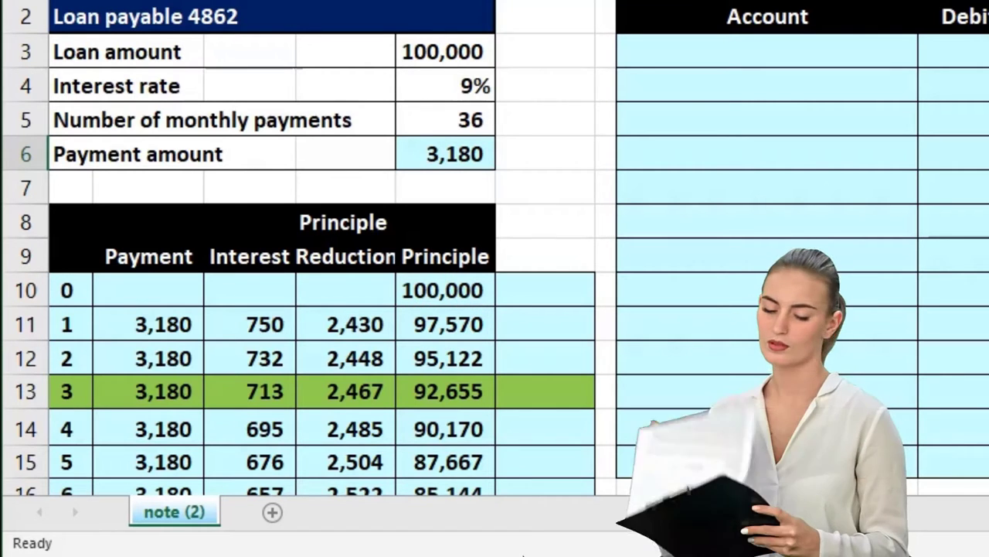
{"action": "left_click", "coordinate": [648, 362]}
{"action": "scroll", "coordinate": [575, 360], "scroll_direction": "down", "scroll_amount": 2}
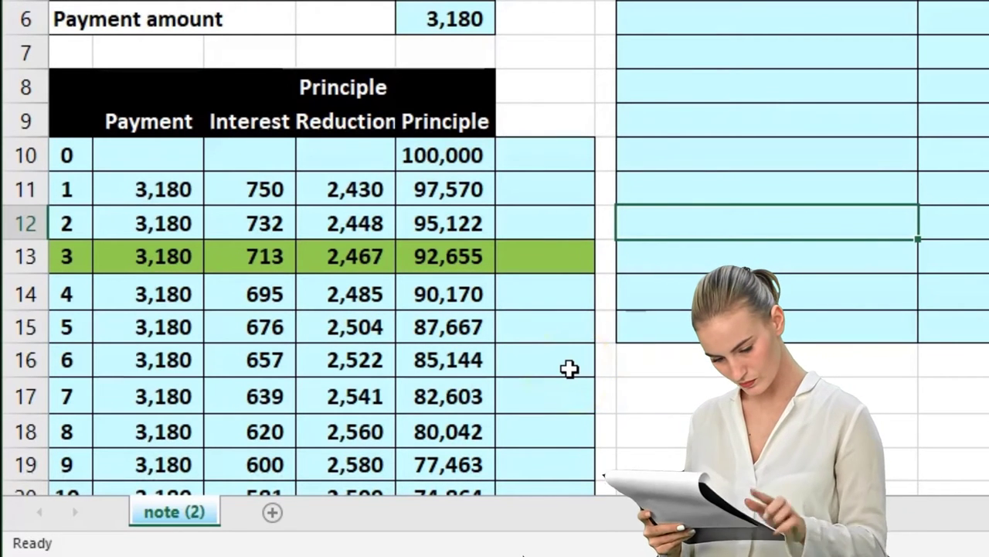
{"action": "scroll", "coordinate": [901, 342], "scroll_direction": "up", "scroll_amount": 2}
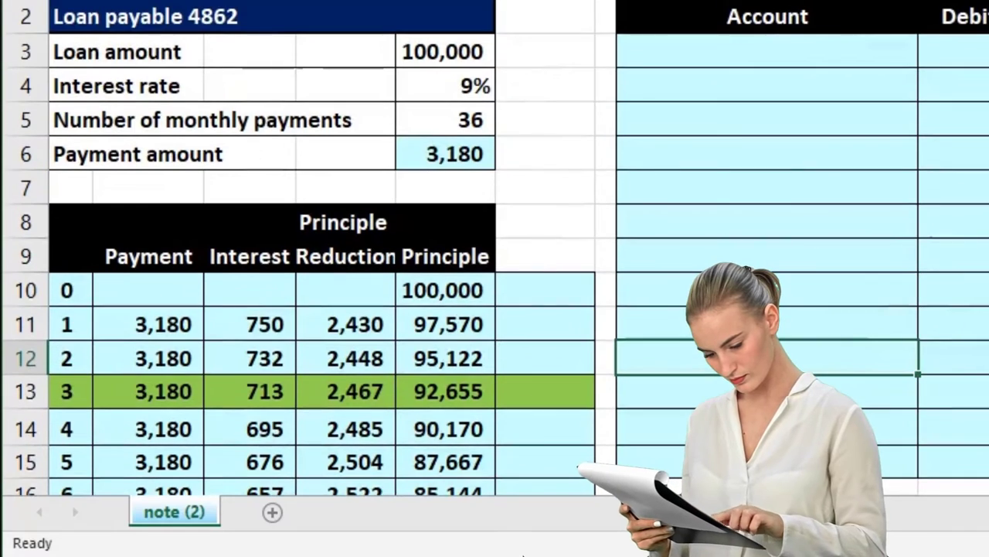
{"action": "left_click", "coordinate": [223, 154]}
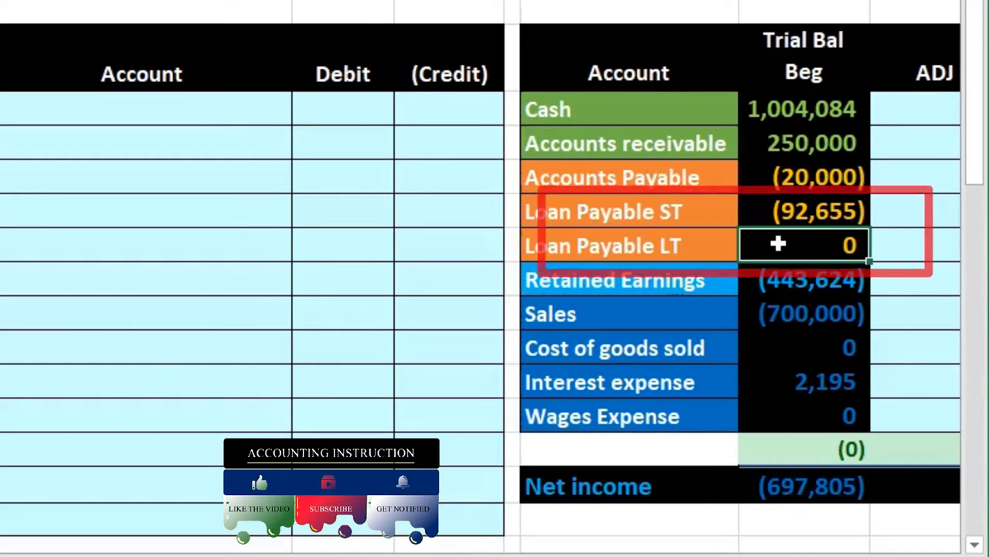
- Compare the Loan Payable ST balance in the trial balance with the amortization table's principal after payment 3
{"action": "left_click", "coordinate": [796, 212]}
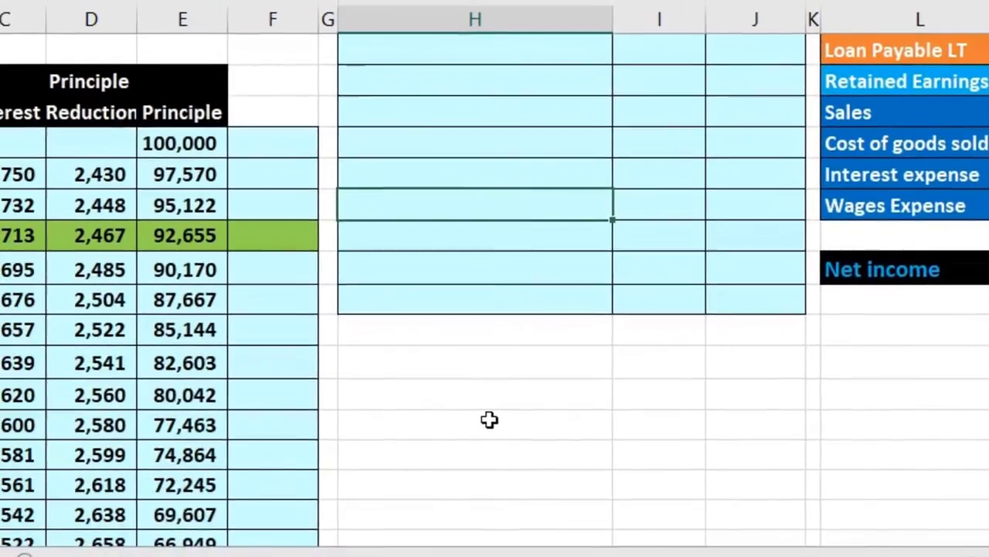
{"action": "scroll", "coordinate": [674, 422], "scroll_direction": "down", "scroll_amount": 1}
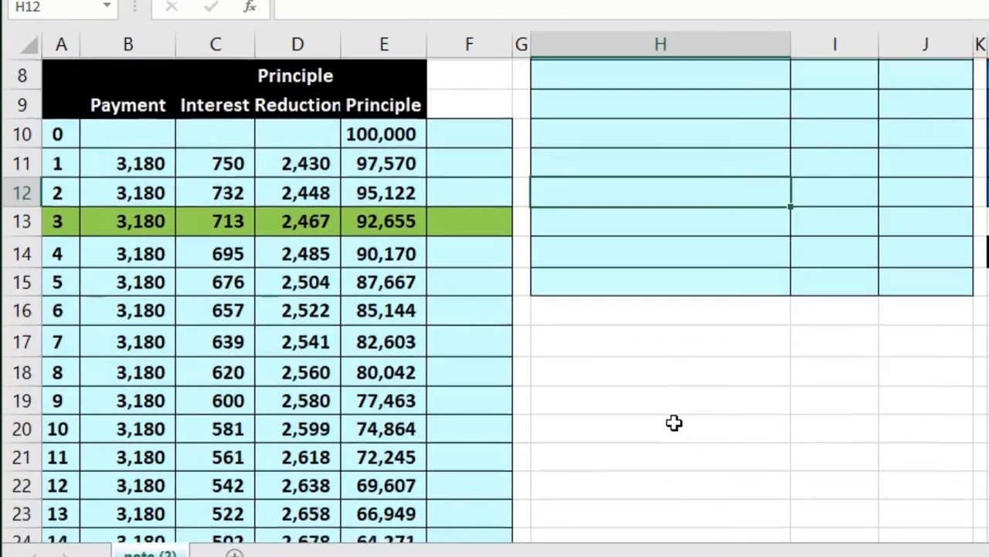
{"action": "left_click", "coordinate": [373, 168]}
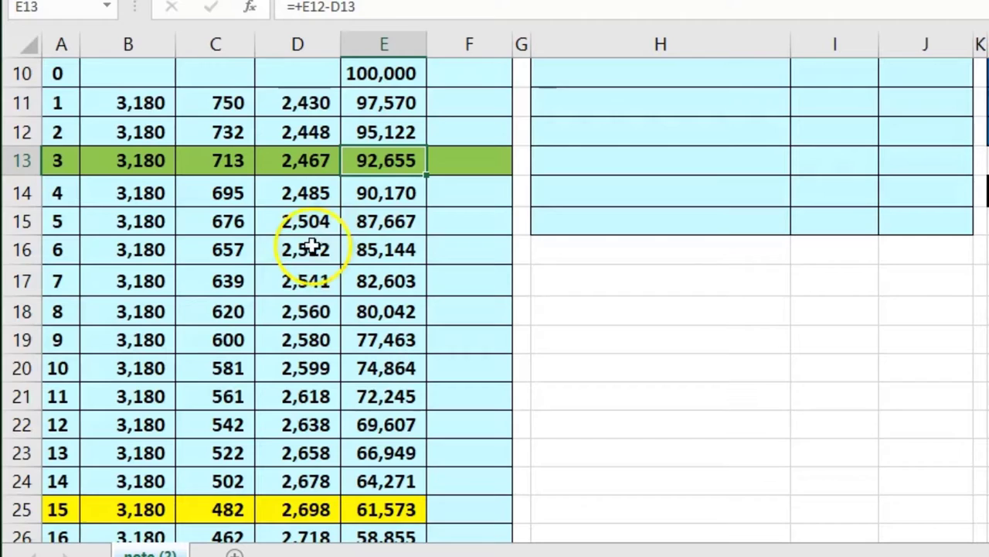
{"action": "scroll", "coordinate": [309, 246], "scroll_direction": "up", "scroll_amount": 1}
- Examine payments 4 through 15 in the amortization table, checking the total of their principal reductions and the principal after payments 3 and 15
{"action": "left_click", "coordinate": [127, 284]}
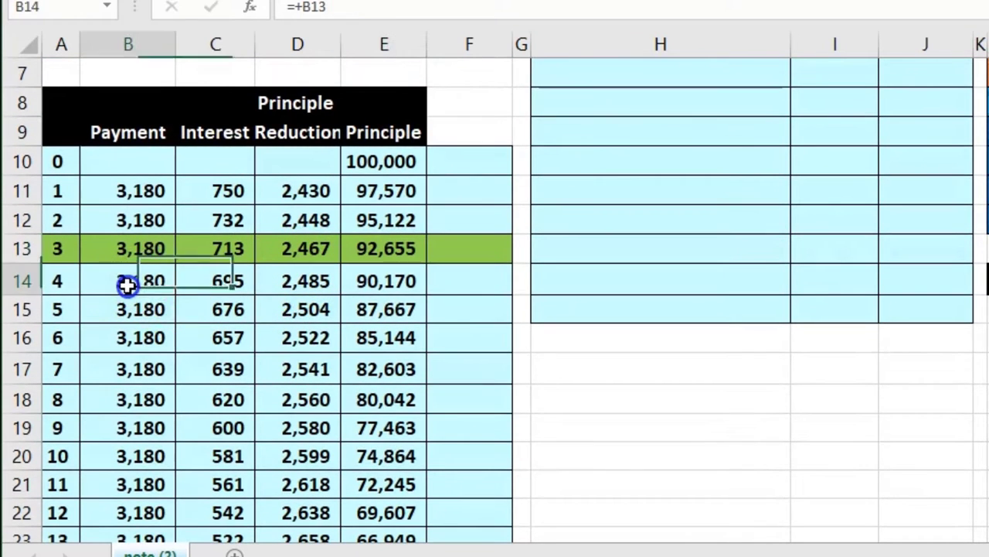
{"action": "left_click_drag", "start_coordinate": [128, 286], "coordinate": [124, 428]}
{"action": "left_click_drag", "start_coordinate": [54, 397], "coordinate": [53, 396]}
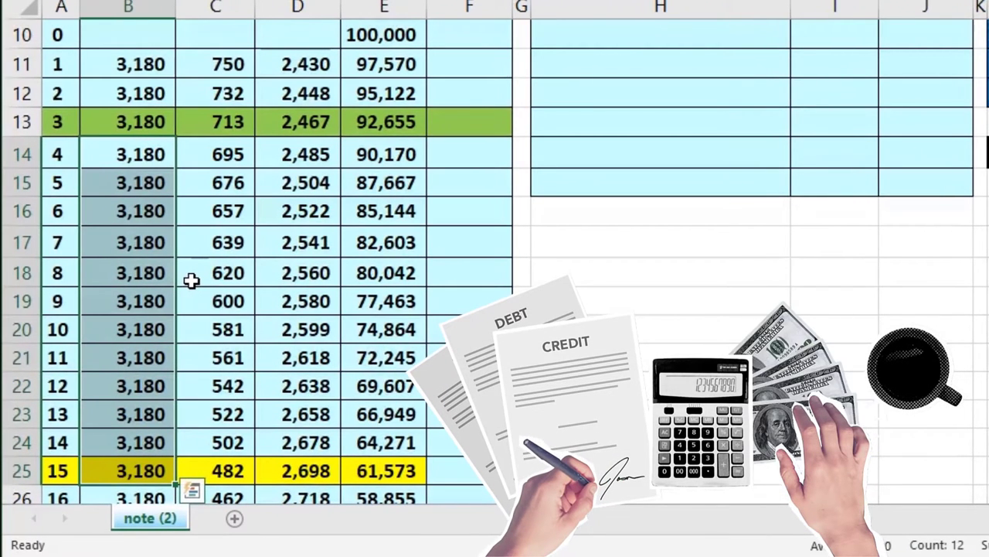
{"action": "left_click", "coordinate": [382, 122]}
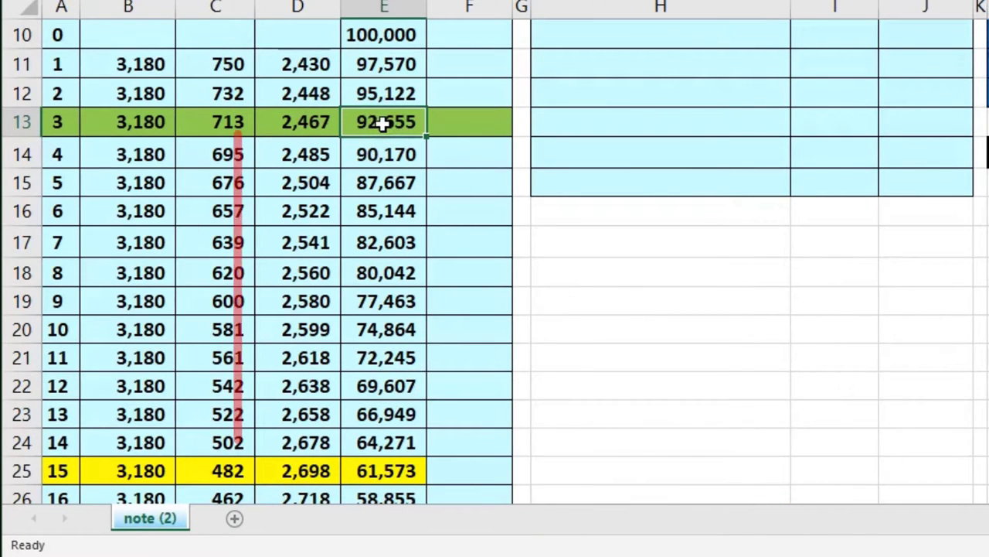
{"action": "left_click", "coordinate": [321, 154]}
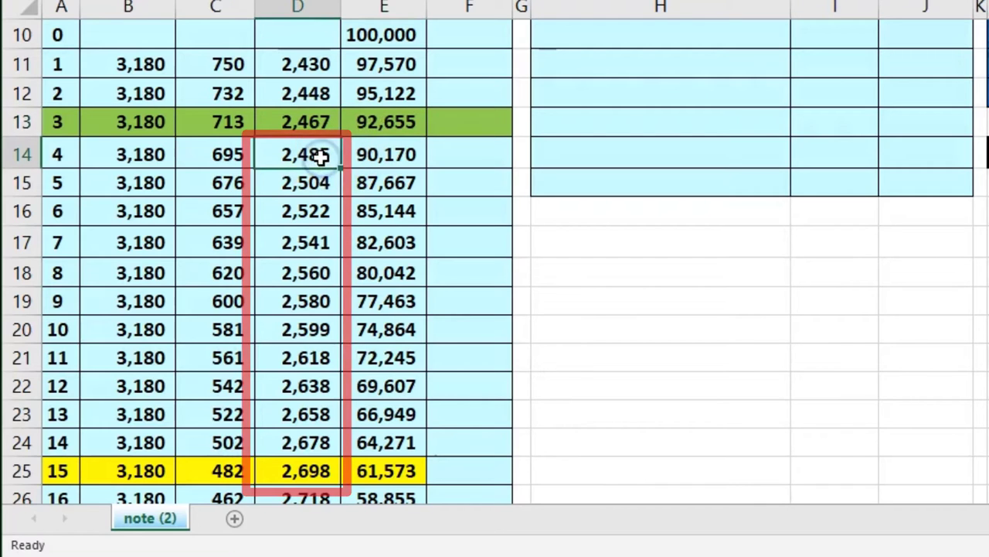
{"action": "left_click_drag", "start_coordinate": [321, 154], "coordinate": [308, 461]}
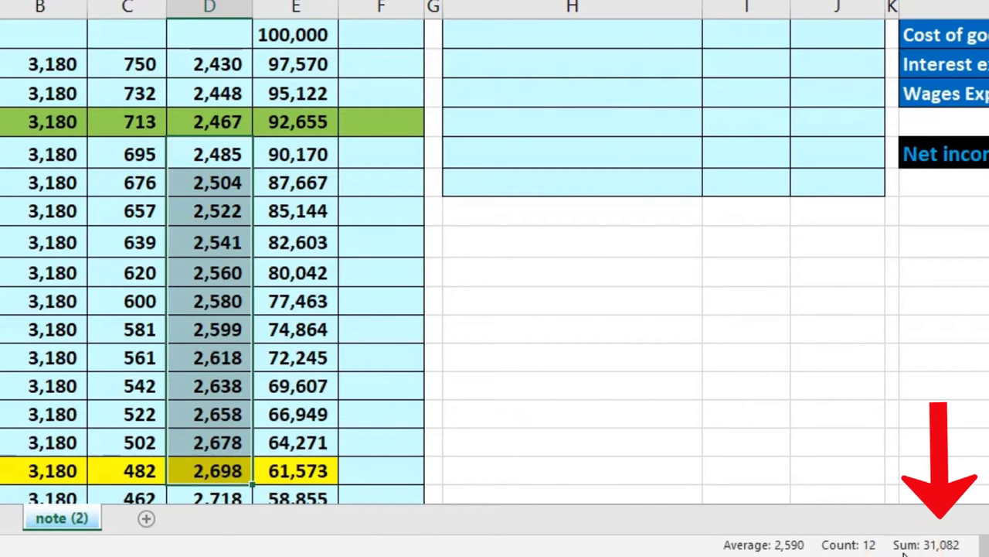
{"action": "left_click", "coordinate": [301, 124]}
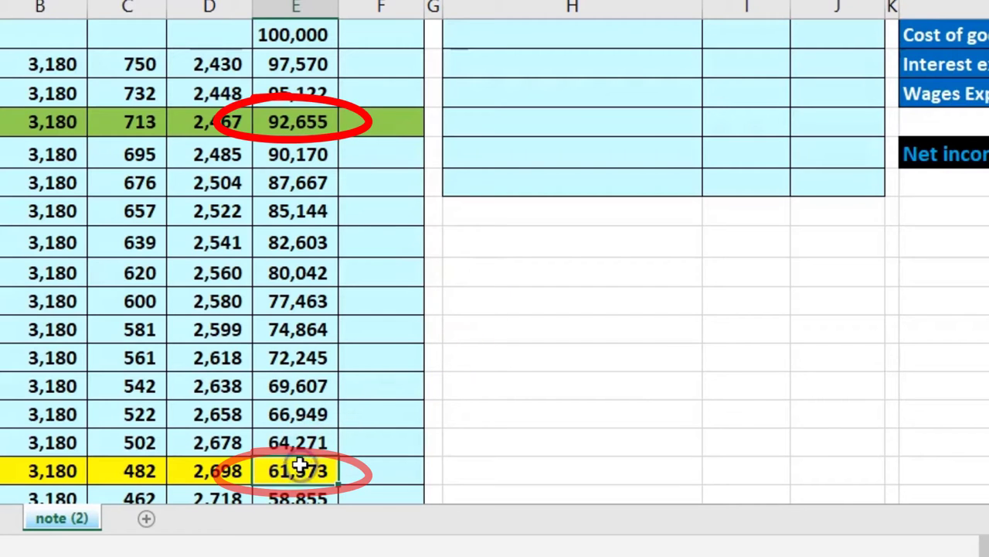
- Total the principal reductions for payments 4 through 15 in cell F25 with a SUM of D14:D25
{"action": "left_click", "coordinate": [390, 471]}
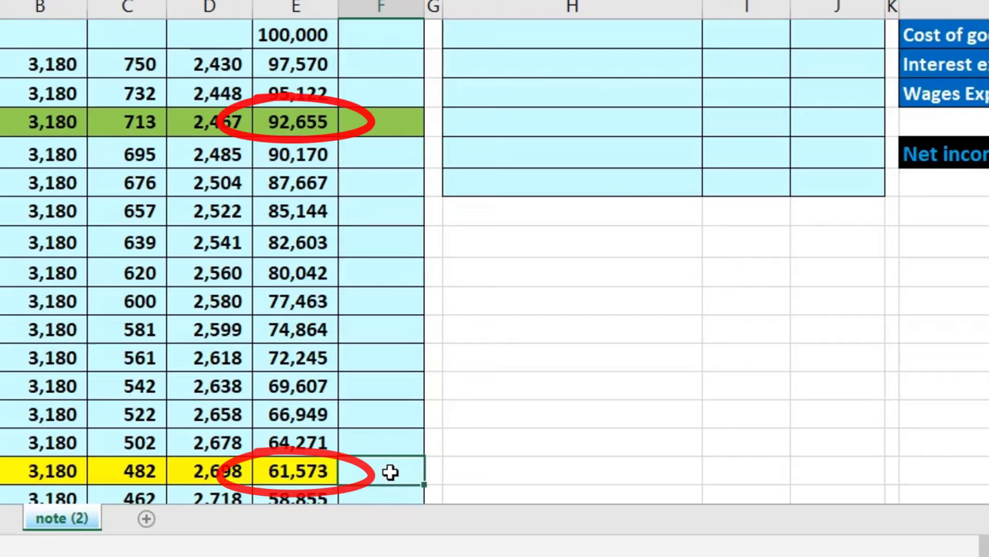
{"action": "type", "text": "=u"}
{"action": "key", "text": "BackSpace"}
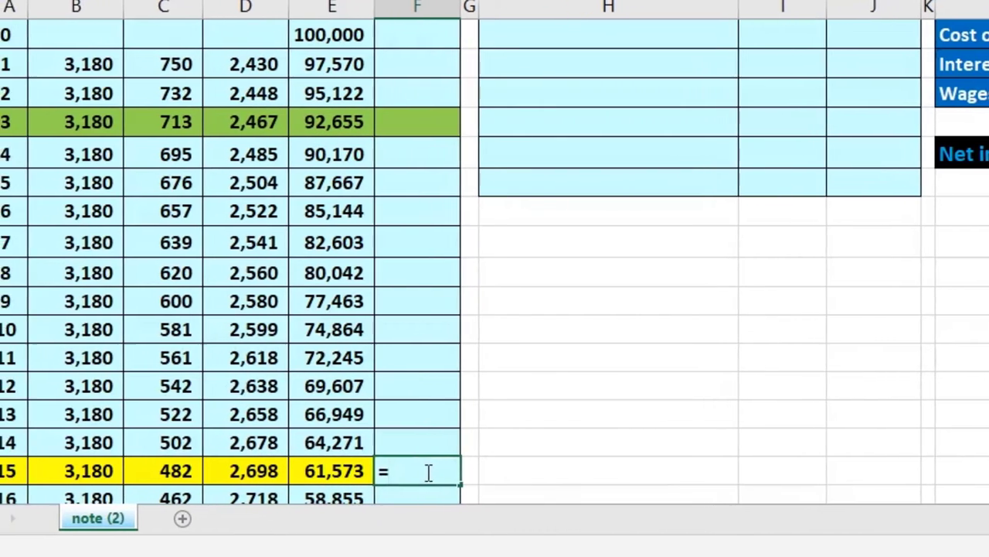
{"action": "type", "text": "sum"}
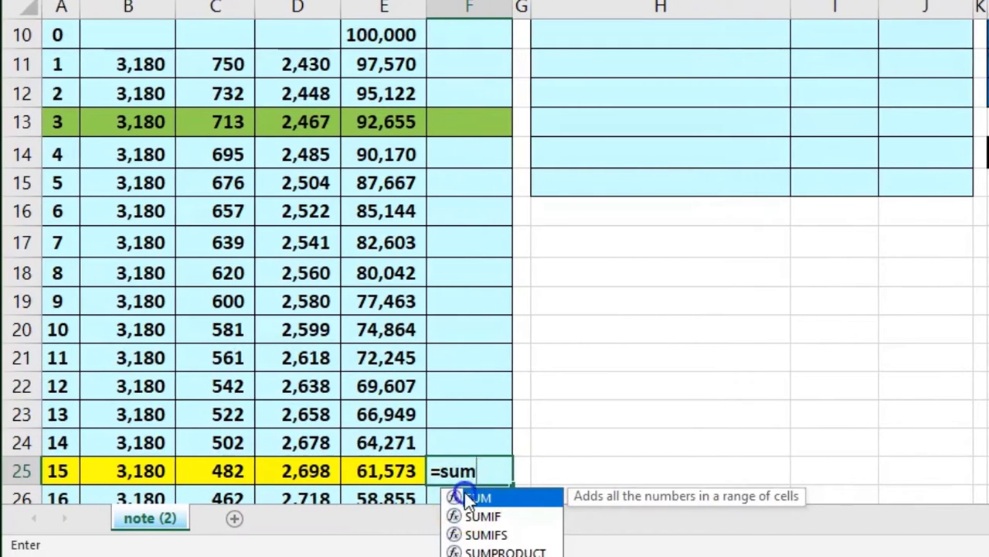
{"action": "double_click", "coordinate": [467, 499]}
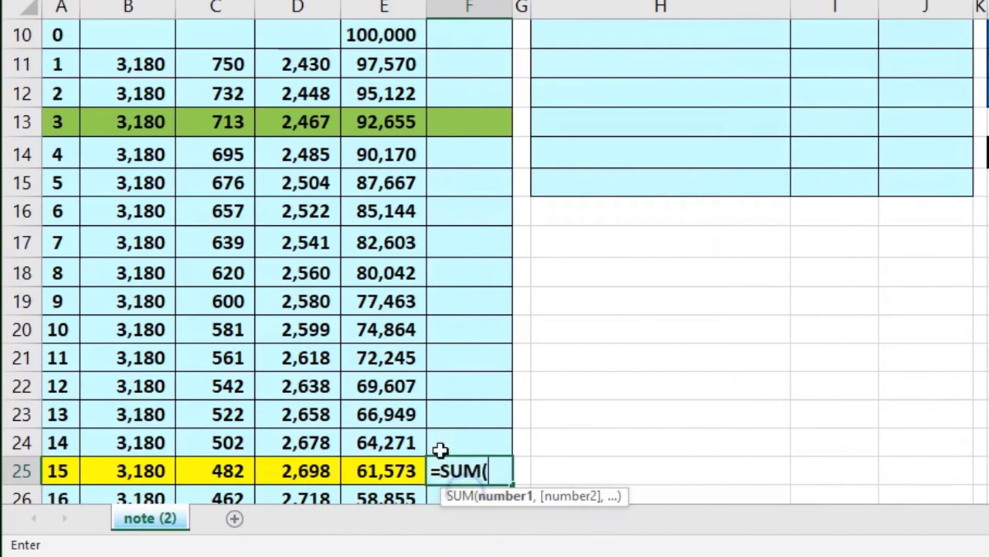
{"action": "left_click_drag", "start_coordinate": [299, 161], "coordinate": [306, 469]}
{"action": "key", "text": "Return"}
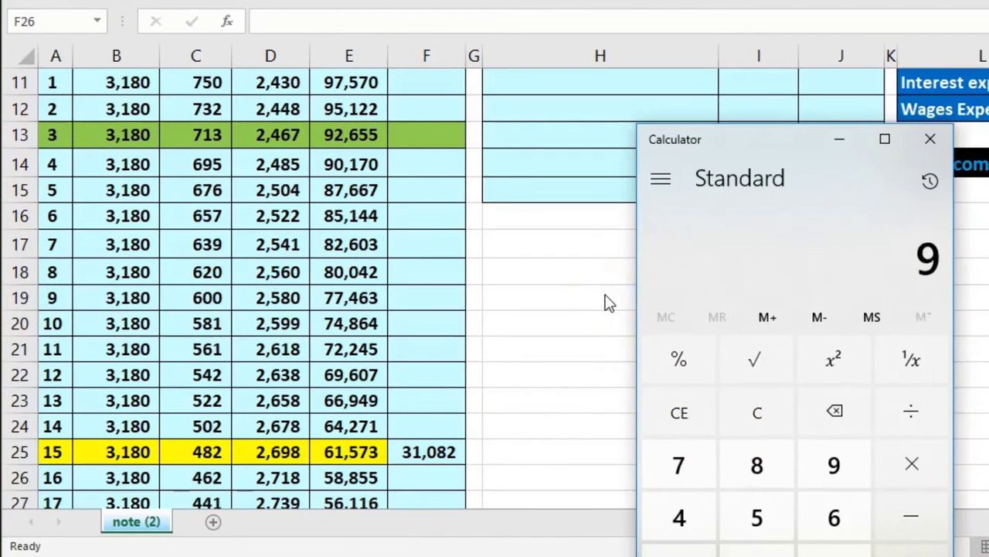
- Subtract 61573 from 92655 in Calculator to check the sum in F25, and compare the short-term and long-term portions in row 25
{"action": "type", "text": "5561573"}
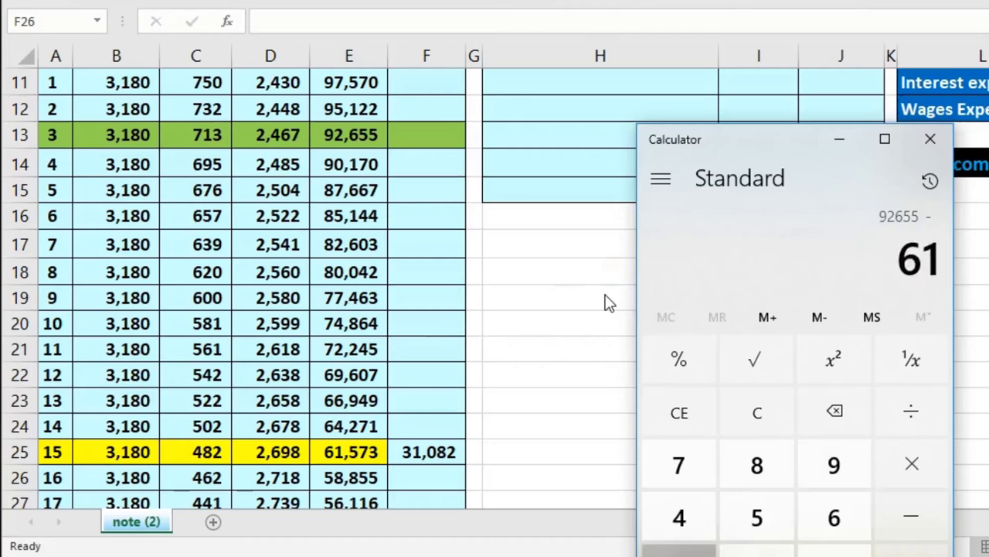
{"action": "key", "text": "Return"}
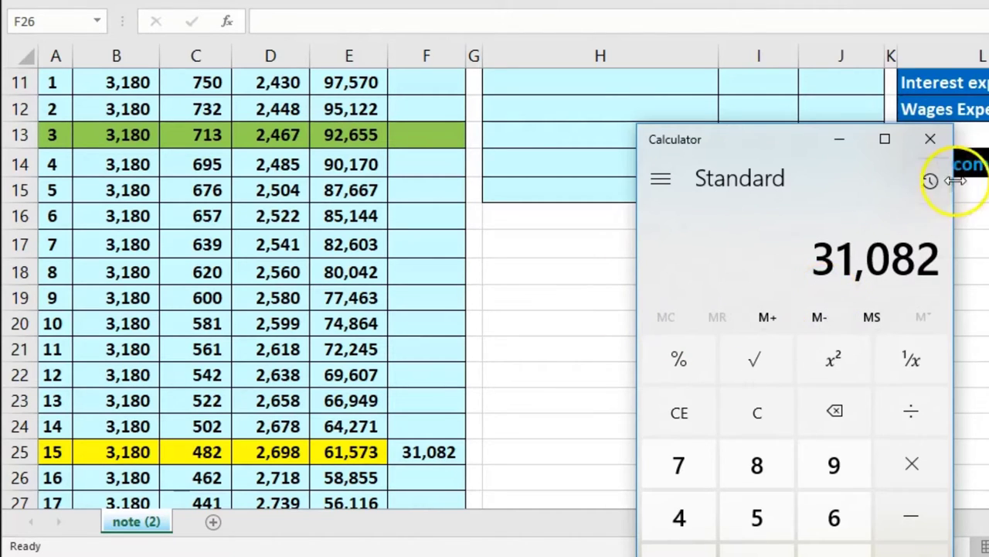
{"action": "left_click", "coordinate": [930, 140]}
{"action": "left_click", "coordinate": [456, 452]}
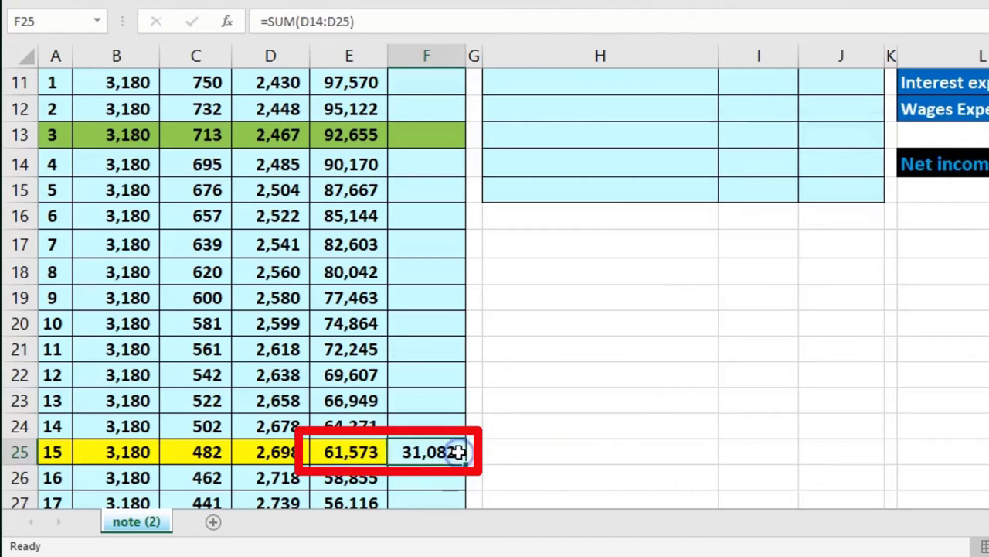
{"action": "left_click", "coordinate": [379, 449]}
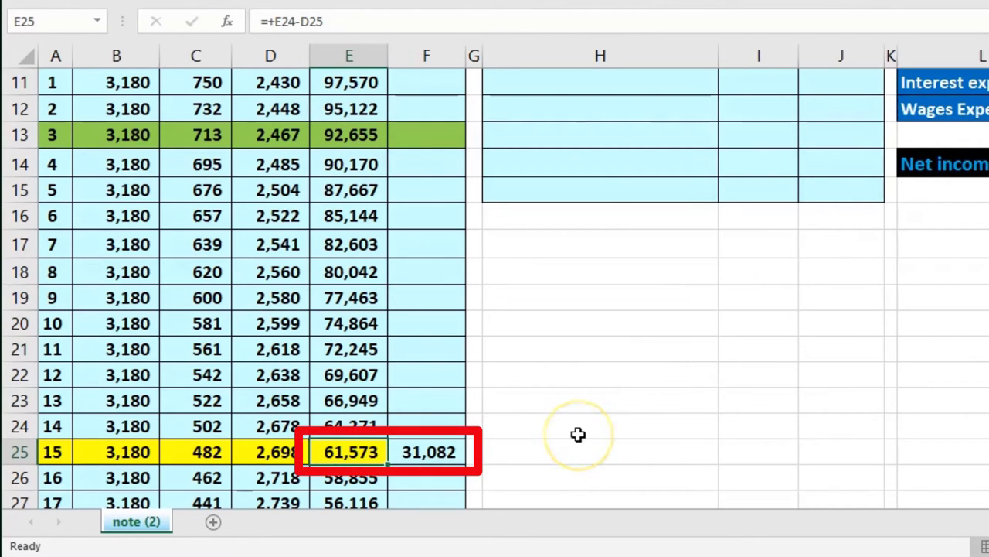
- Copy the Loan Payable ST account name from the trial balance and paste it as values into the first journal entry line
{"action": "scroll", "coordinate": [579, 435], "scroll_direction": "up", "scroll_amount": 3}
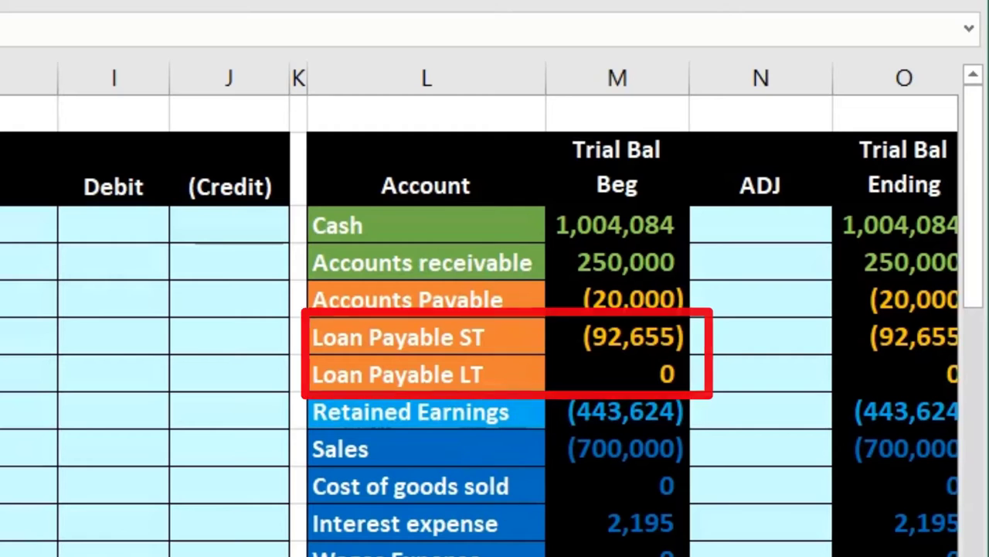
{"action": "scroll", "coordinate": [694, 526], "scroll_direction": "right", "scroll_amount": 3}
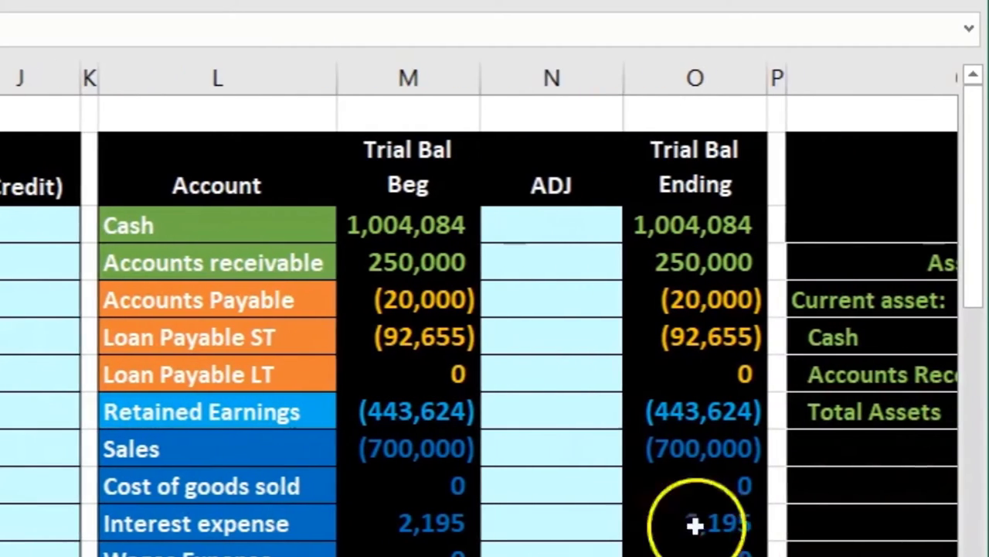
{"action": "left_click", "coordinate": [309, 336]}
{"action": "left_click", "coordinate": [429, 347]}
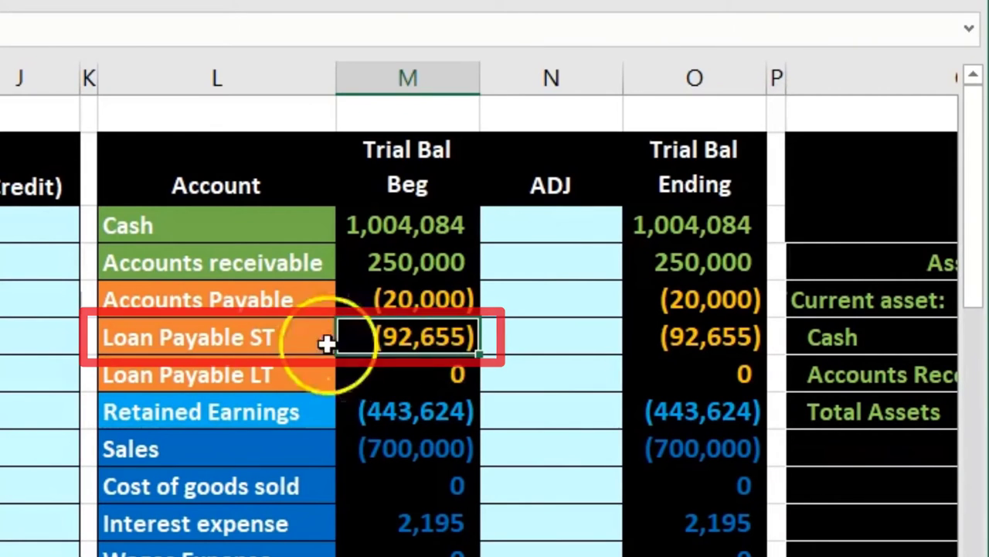
{"action": "left_click", "coordinate": [238, 339]}
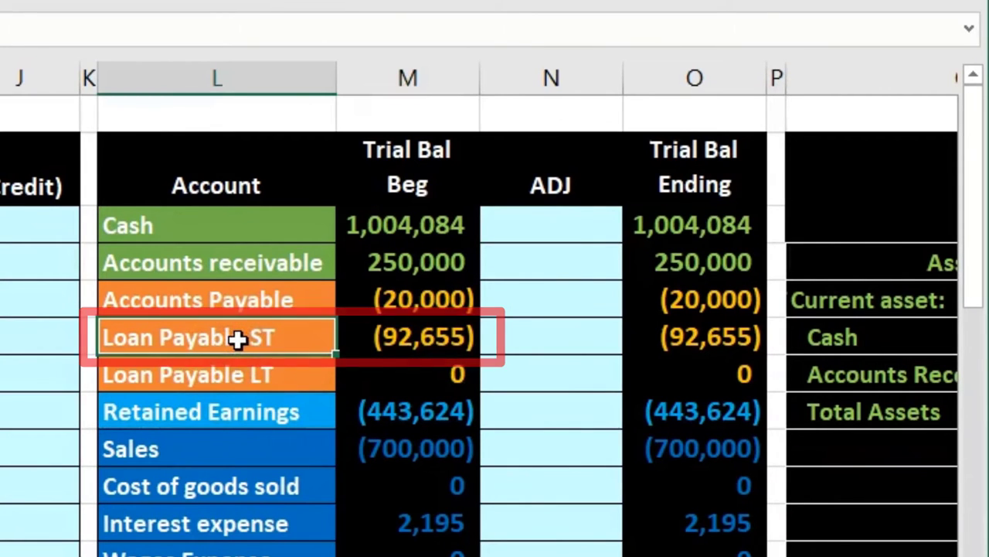
{"action": "right_click", "coordinate": [237, 340]}
{"action": "left_click", "coordinate": [294, 357]}
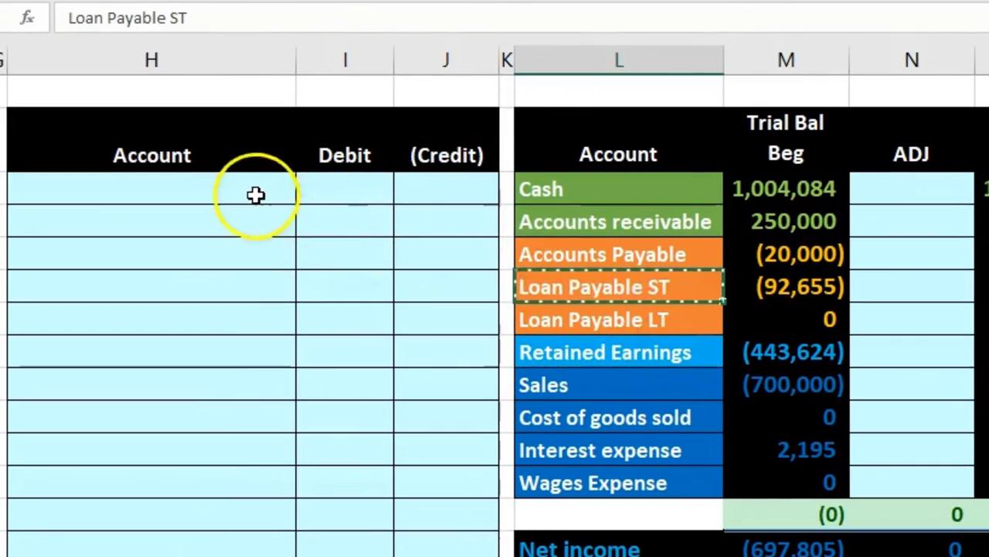
{"action": "left_click", "coordinate": [256, 194]}
{"action": "right_click", "coordinate": [256, 197]}
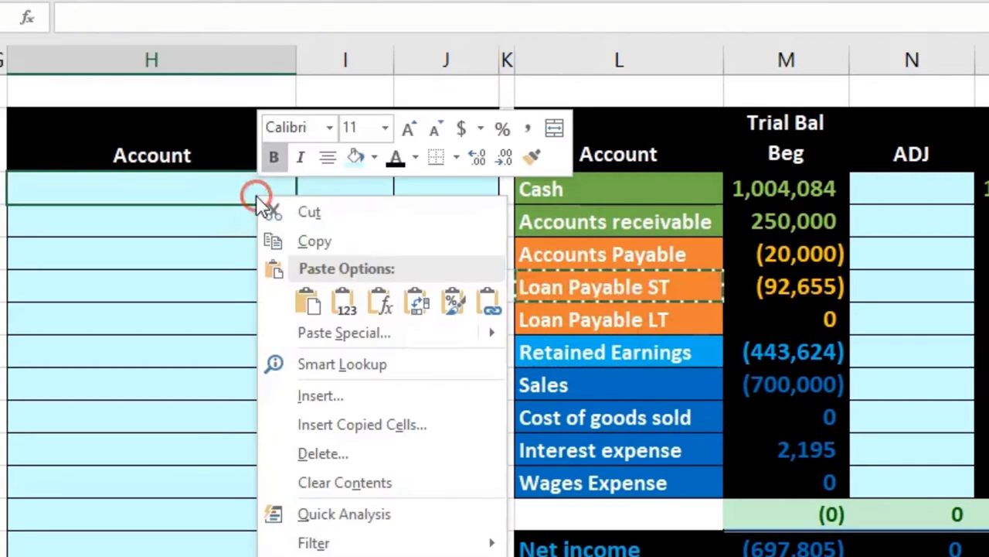
{"action": "left_click", "coordinate": [344, 303]}
- Examine the principal after payment 3 and the summed principal reductions in F25 as sources for the debit amount
{"action": "left_click", "coordinate": [338, 201]}
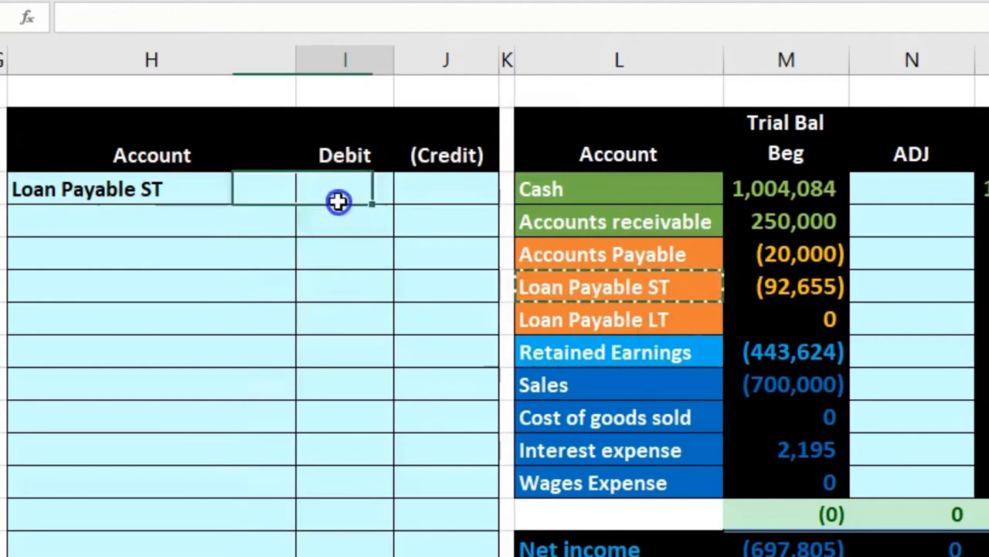
{"action": "scroll", "coordinate": [356, 336], "scroll_direction": "down", "scroll_amount": 3}
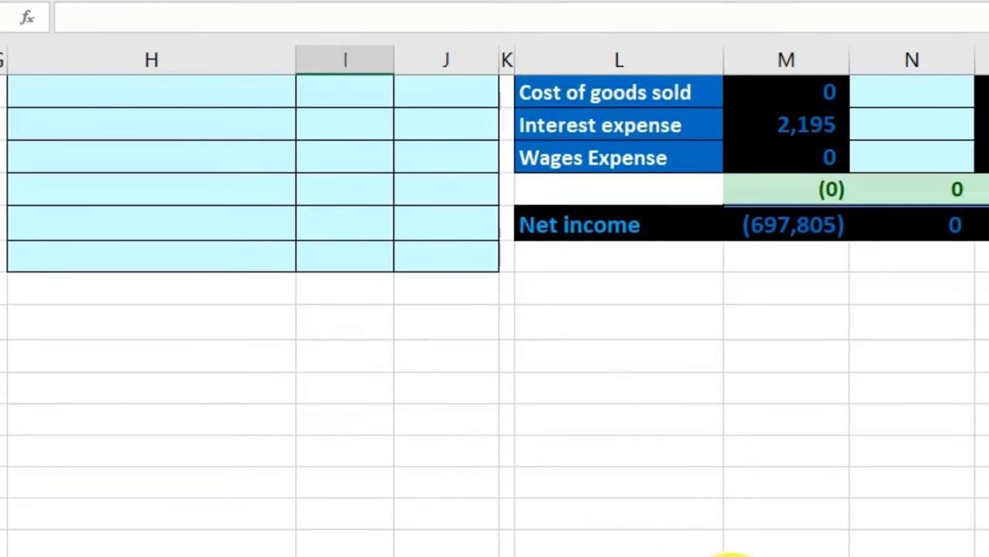
{"action": "scroll", "coordinate": [687, 532], "scroll_direction": "left", "scroll_amount": 3}
{"action": "scroll", "coordinate": [686, 531], "scroll_direction": "down", "scroll_amount": 3}
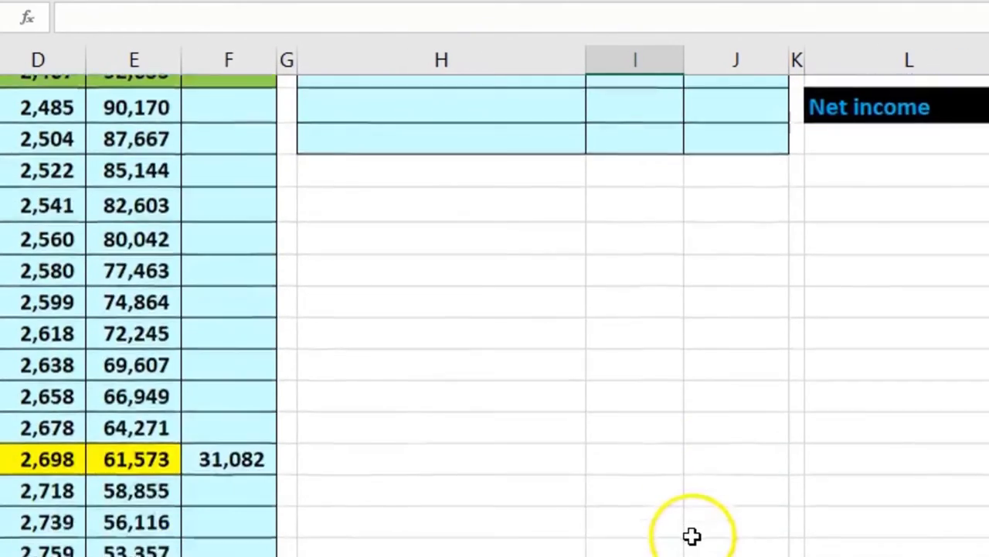
{"action": "scroll", "coordinate": [619, 523], "scroll_direction": "up", "scroll_amount": 3}
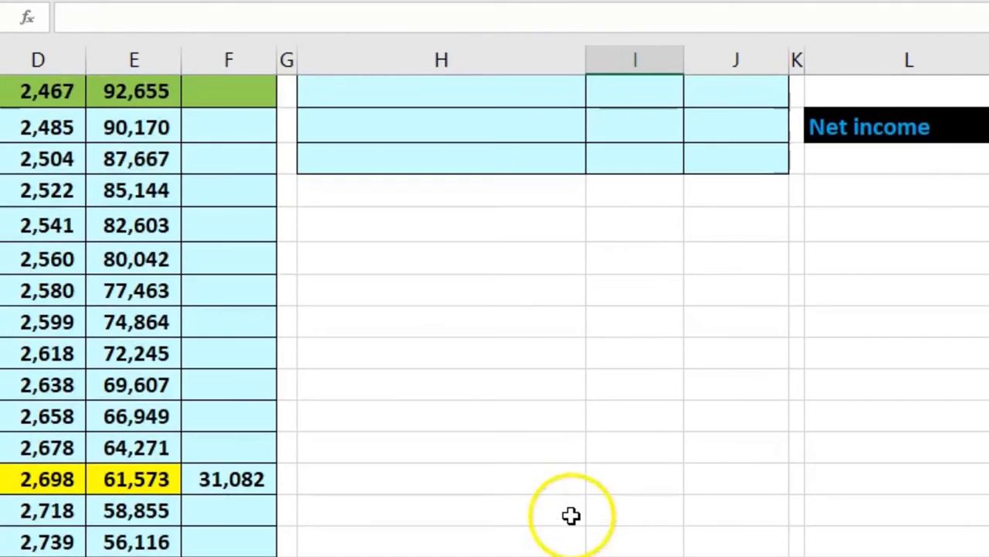
{"action": "left_click", "coordinate": [126, 99]}
{"action": "left_click", "coordinate": [222, 479]}
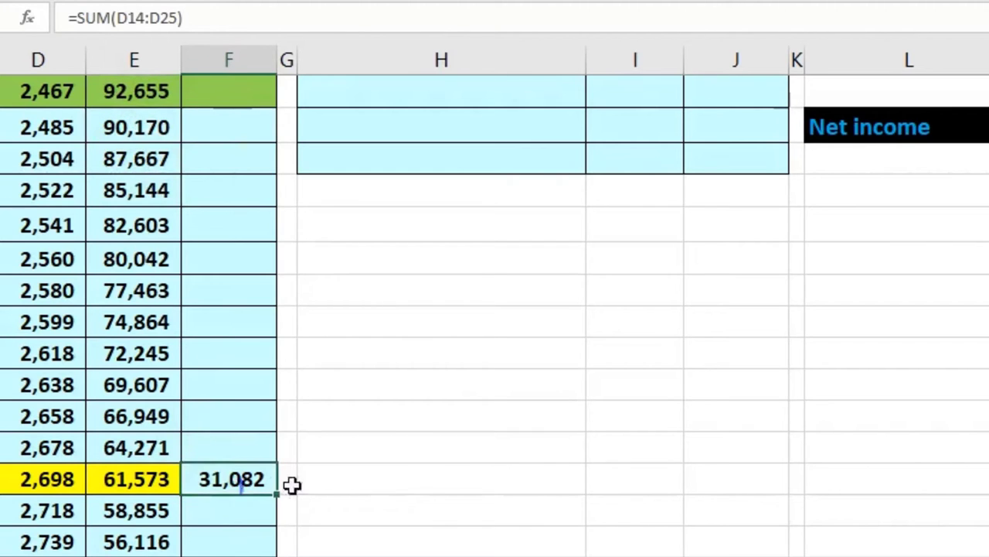
{"action": "scroll", "coordinate": [446, 490], "scroll_direction": "up", "scroll_amount": 5}
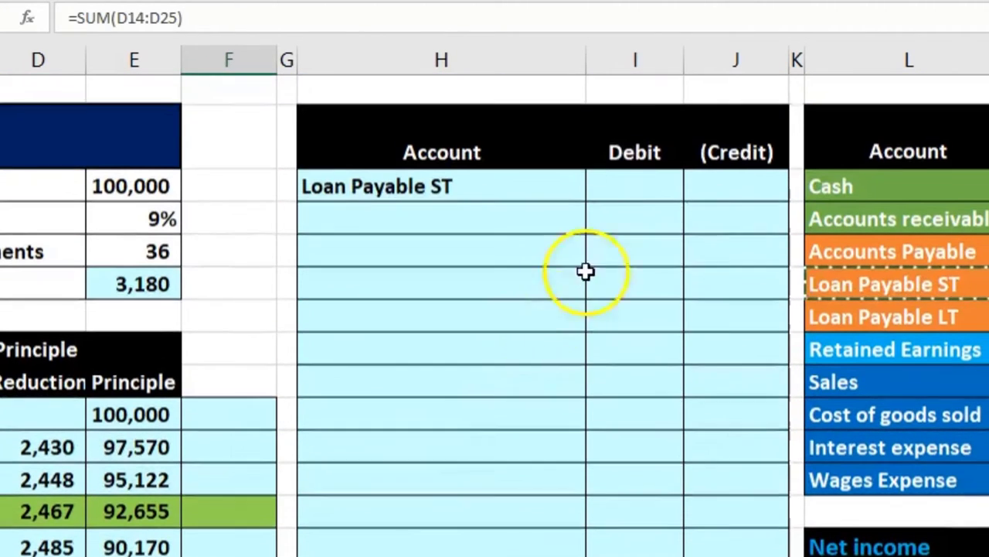
- Enter =E13-F25 as the Loan Payable ST debit and check it against the principal after payment 15
{"action": "left_click", "coordinate": [612, 188]}
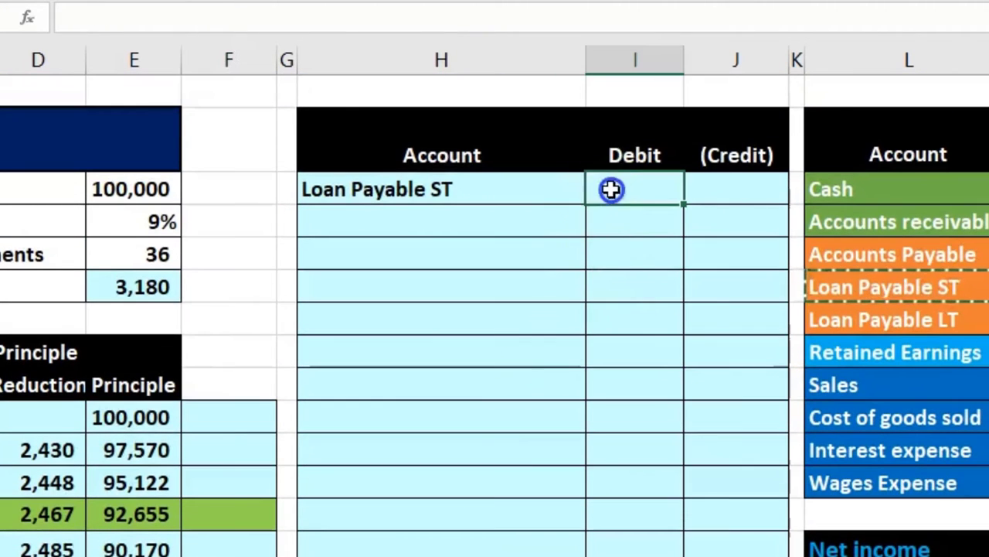
{"action": "scroll", "coordinate": [297, 300], "scroll_direction": "down", "scroll_amount": 2}
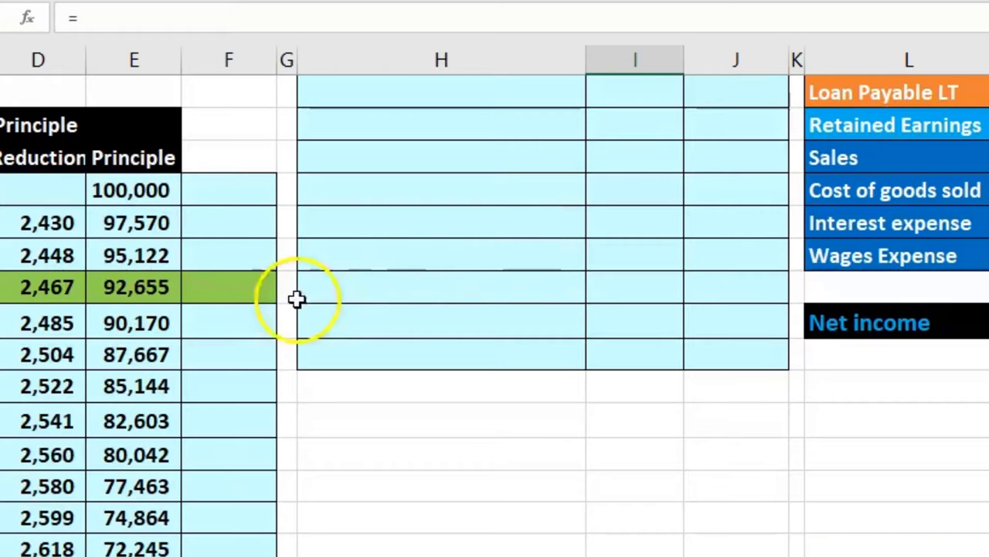
{"action": "left_click", "coordinate": [148, 287]}
{"action": "scroll", "coordinate": [413, 352], "scroll_direction": "down", "scroll_amount": 1}
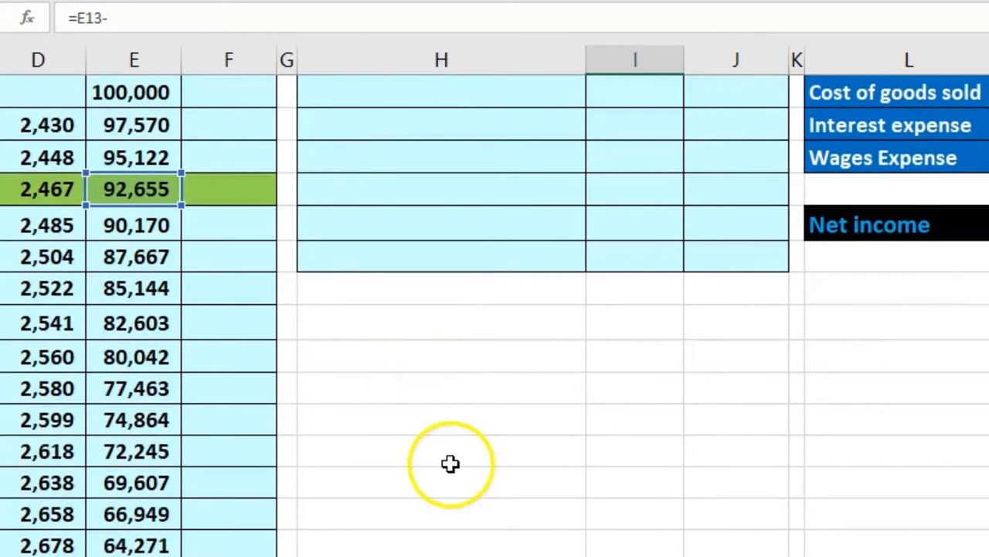
{"action": "scroll", "coordinate": [451, 463], "scroll_direction": "down", "scroll_amount": 1}
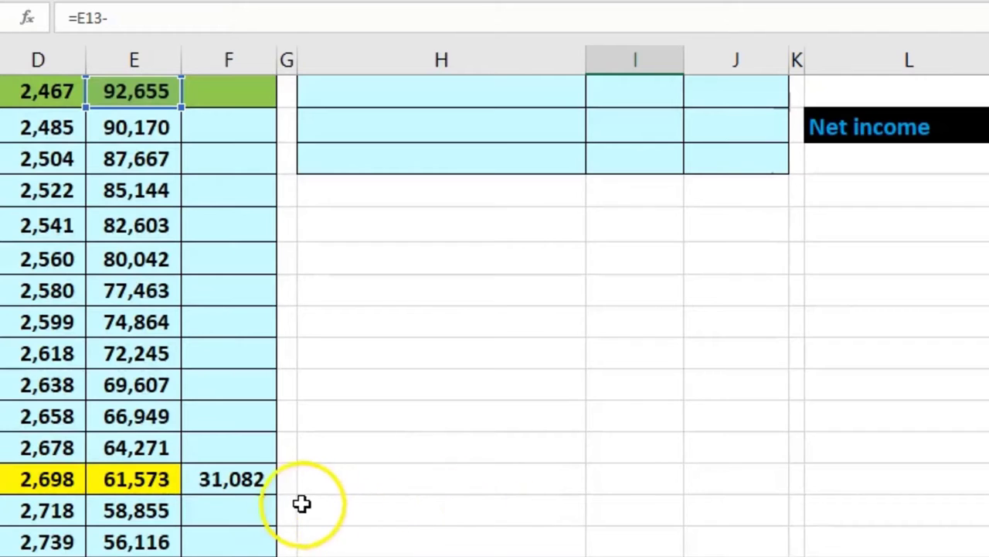
{"action": "left_click", "coordinate": [255, 484]}
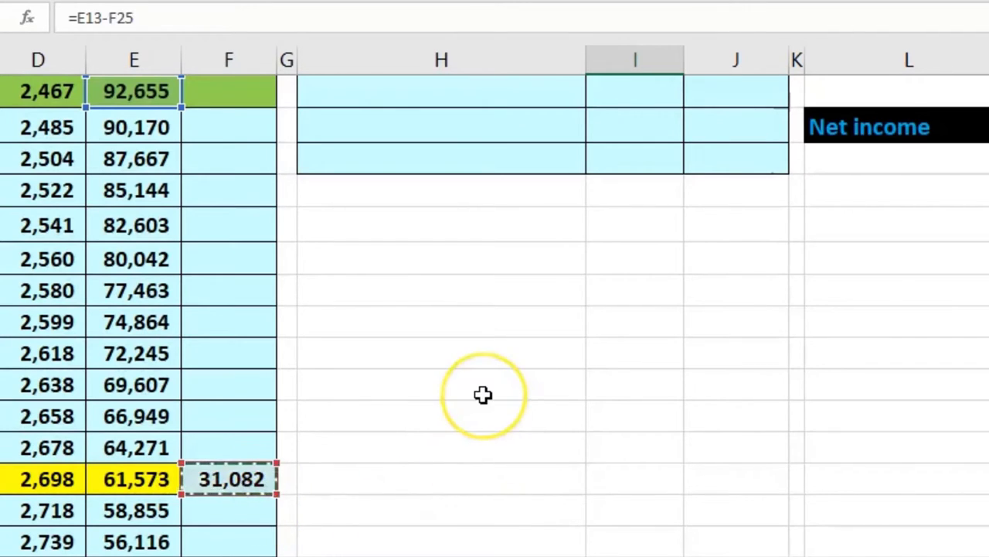
{"action": "scroll", "coordinate": [482, 394], "scroll_direction": "up", "scroll_amount": 4}
{"action": "key", "text": "Return"}
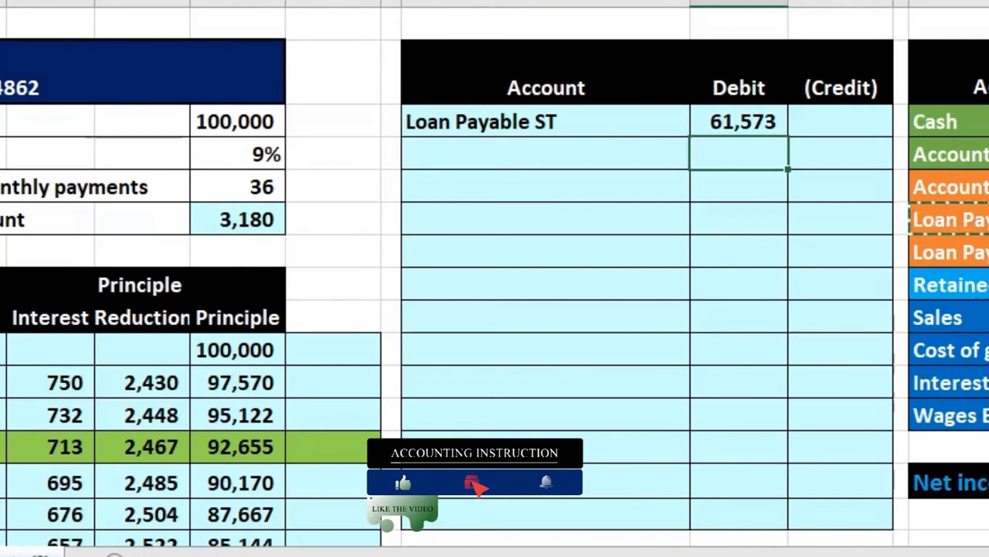
{"action": "scroll", "coordinate": [314, 433], "scroll_direction": "down", "scroll_amount": 5}
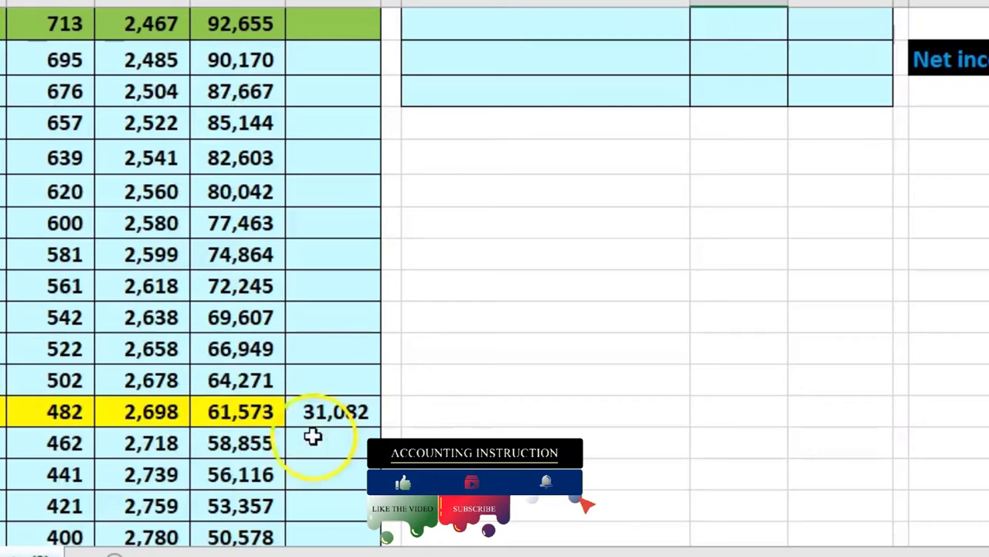
{"action": "left_click", "coordinate": [261, 419]}
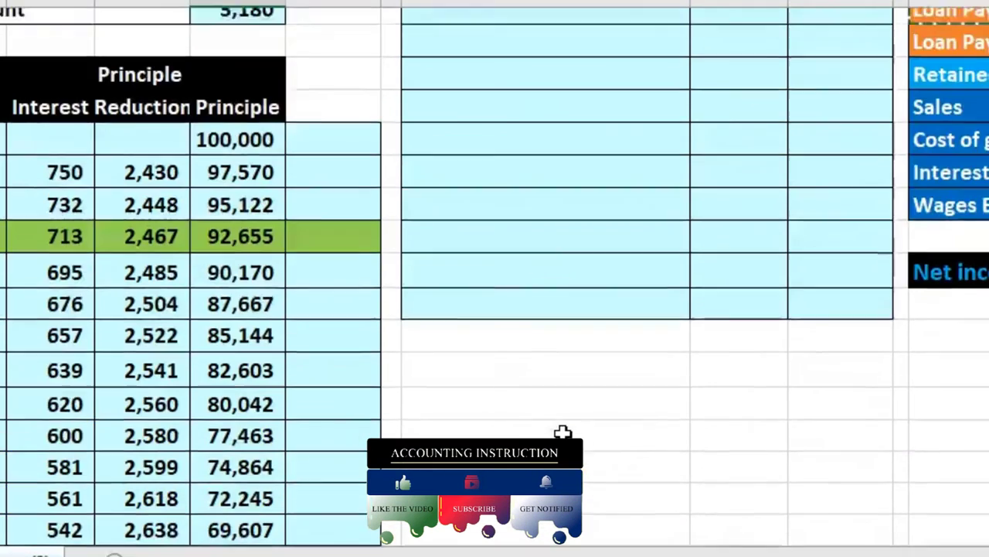
- Enter the negative of the I3 debit as the credit amount in J4, on the second journal entry line
{"action": "scroll", "coordinate": [562, 432], "scroll_direction": "up", "scroll_amount": 3}
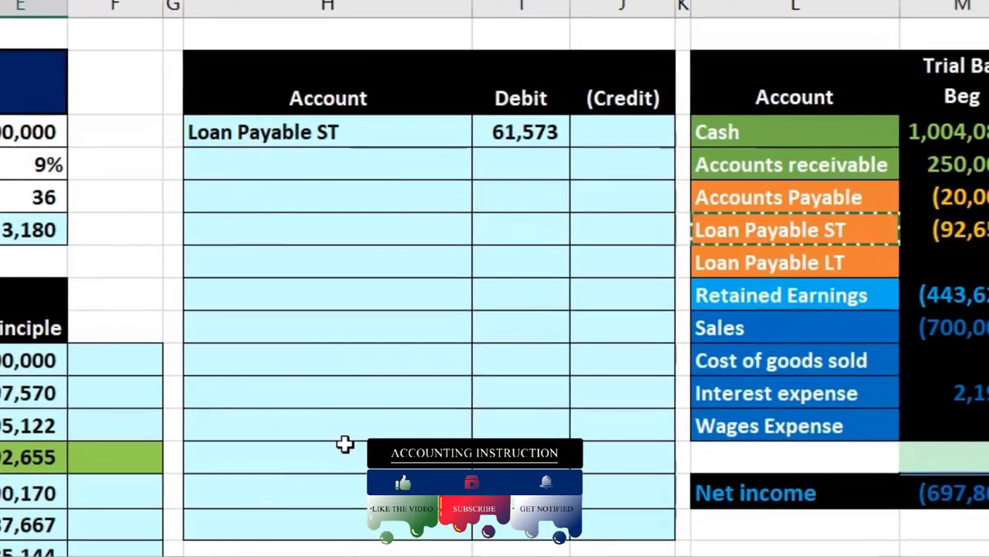
{"action": "left_click", "coordinate": [620, 170]}
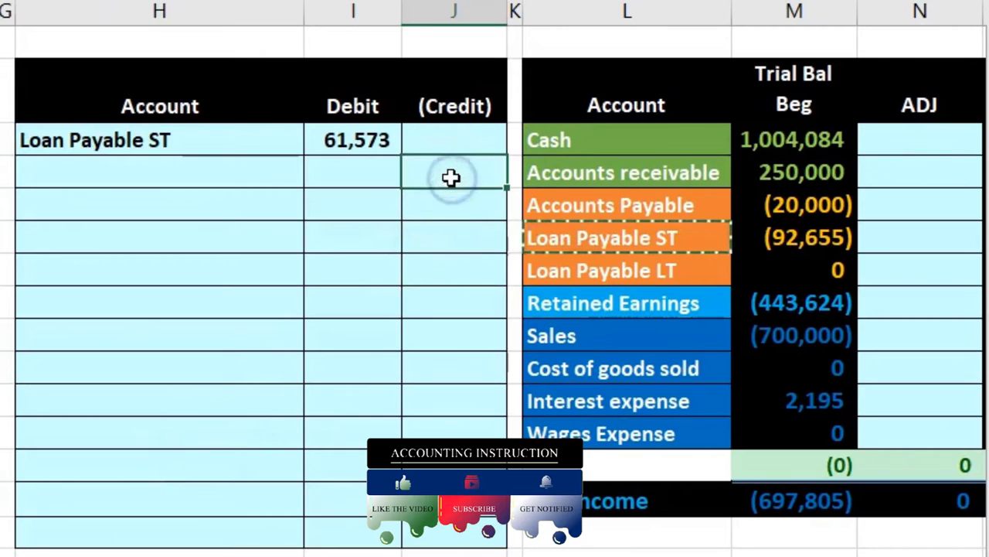
{"action": "type", "text": "-"}
{"action": "key", "text": "Left"}
{"action": "key", "text": "Up"}
{"action": "key", "text": "Return"}
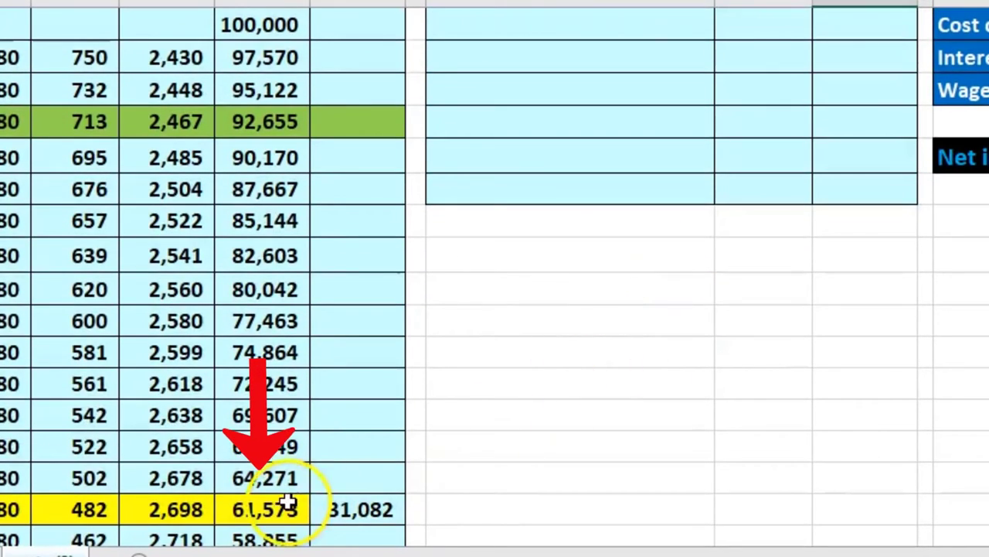
- Copy the Loan Payable LT account name from the trial balance, paste it as values into H4 and indent it
{"action": "left_click", "coordinate": [236, 504]}
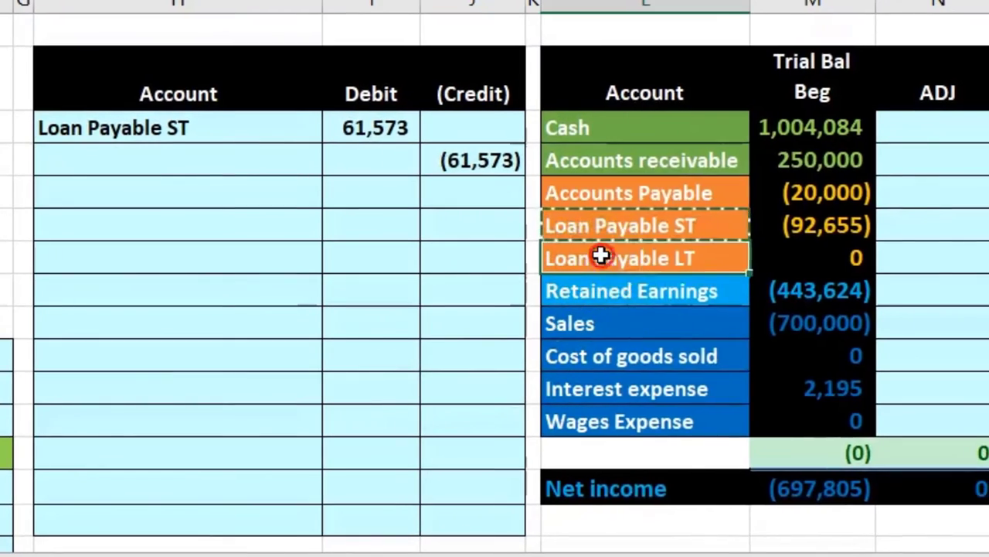
{"action": "right_click", "coordinate": [631, 260]}
{"action": "left_click", "coordinate": [684, 306]}
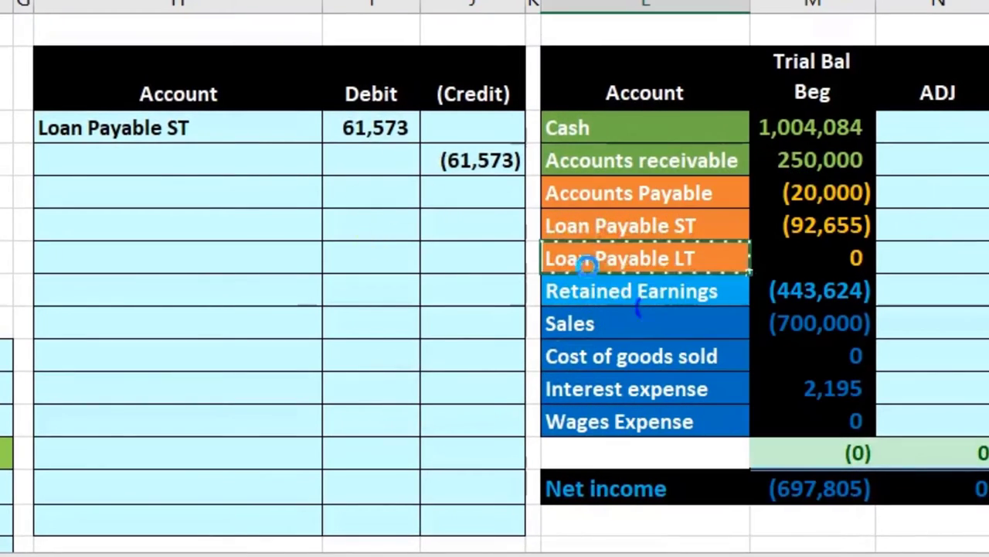
{"action": "right_click", "coordinate": [253, 160]}
{"action": "left_click", "coordinate": [340, 257]}
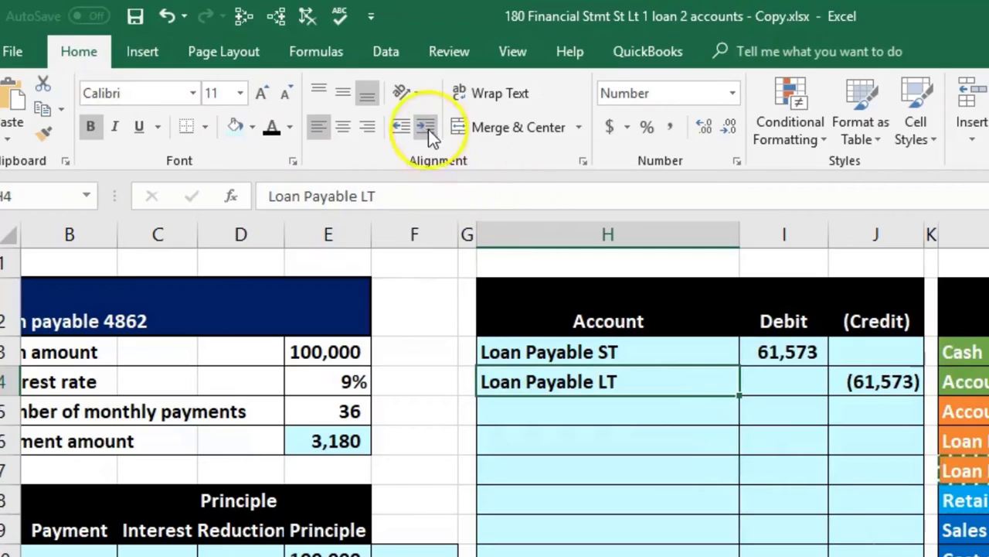
{"action": "left_click", "coordinate": [427, 128]}
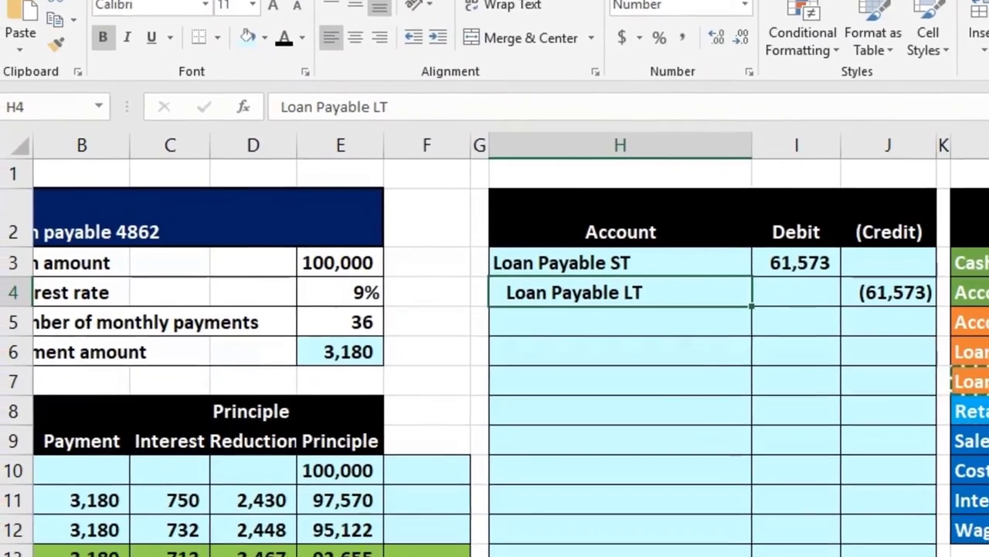
- Post the journal entry debit to the Loan Payable ST adjustment with =I3 in N6, and check its ending balance
{"action": "scroll", "coordinate": [495, 348], "scroll_direction": "right", "scroll_amount": 5}
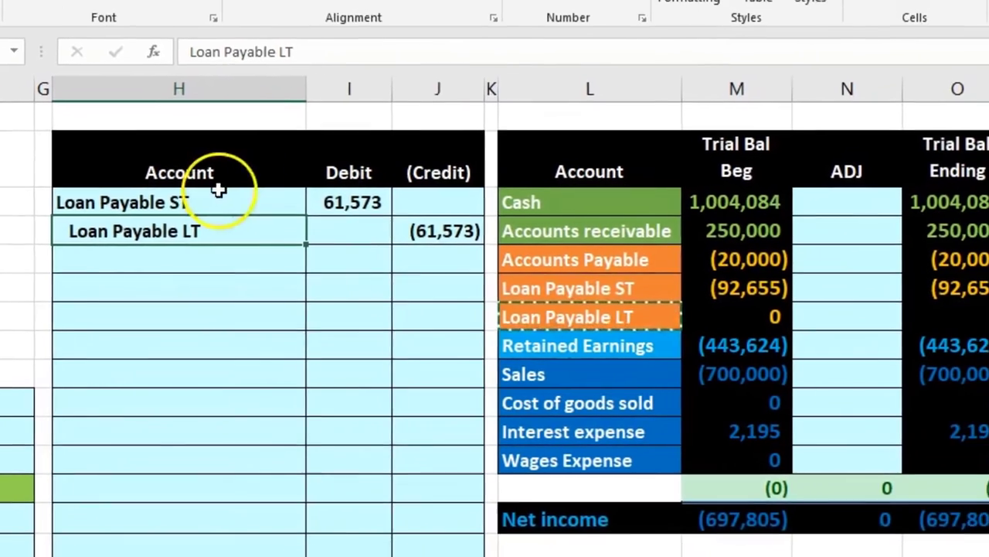
{"action": "left_click_drag", "start_coordinate": [400, 199], "coordinate": [429, 195]}
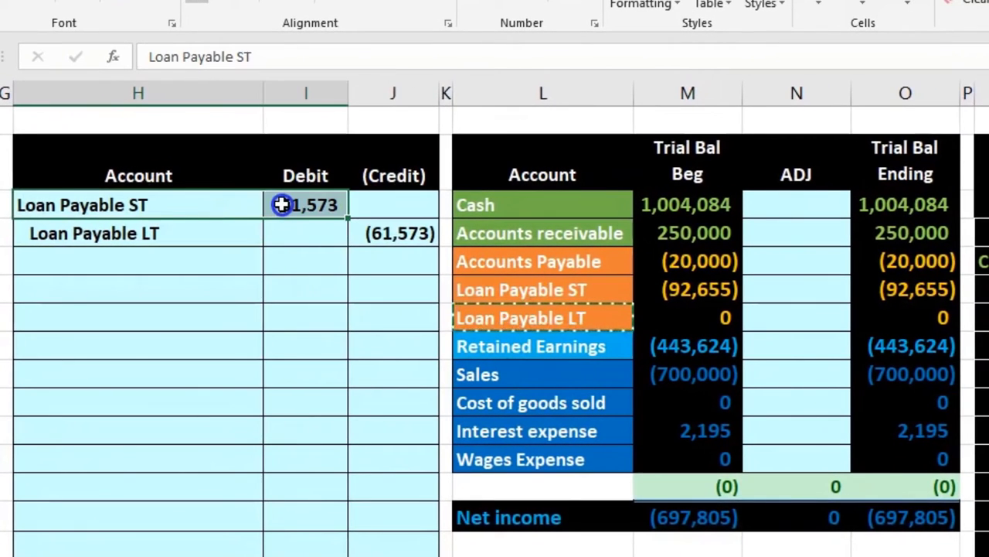
{"action": "left_click", "coordinate": [593, 295]}
{"action": "left_click", "coordinate": [698, 289]}
{"action": "left_click", "coordinate": [774, 292]}
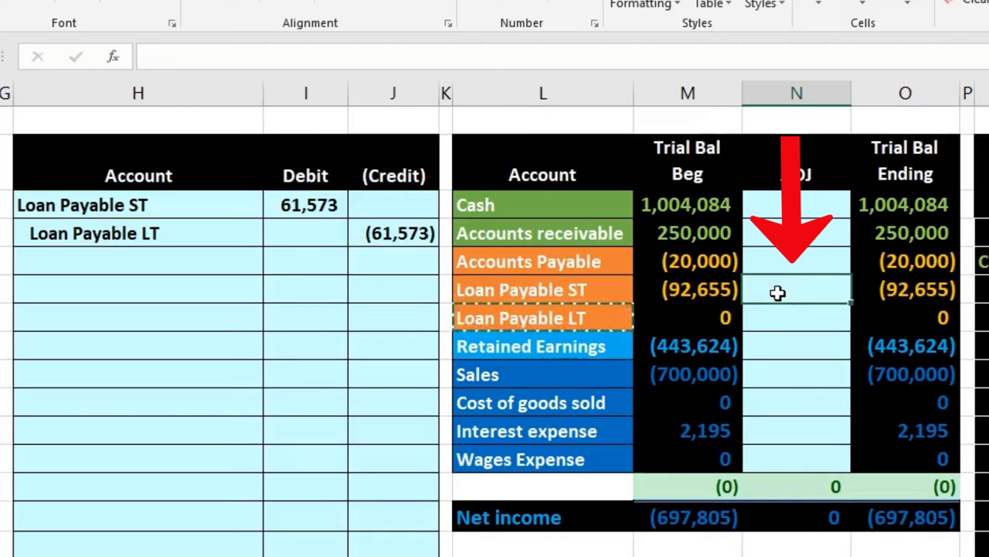
{"action": "type", "text": "="}
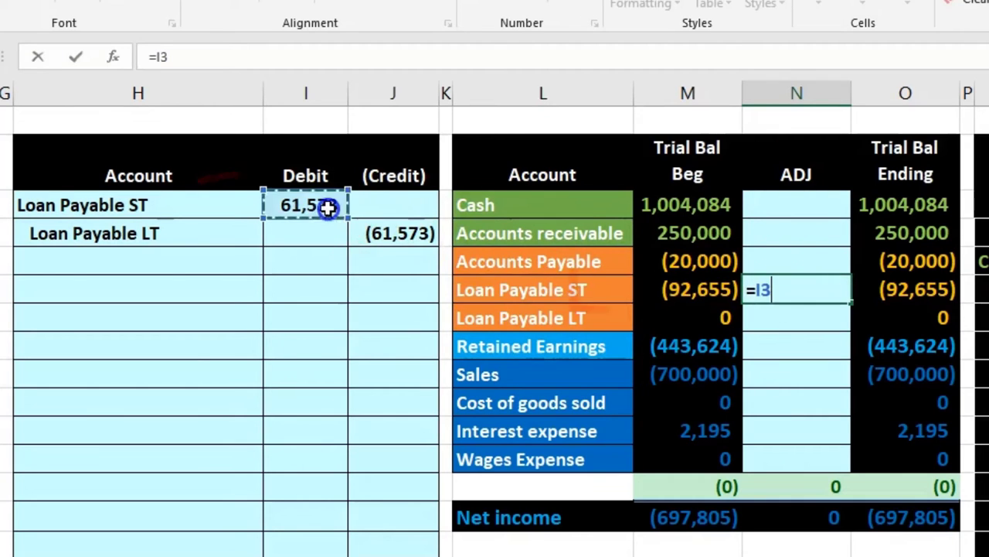
{"action": "key", "text": "Return"}
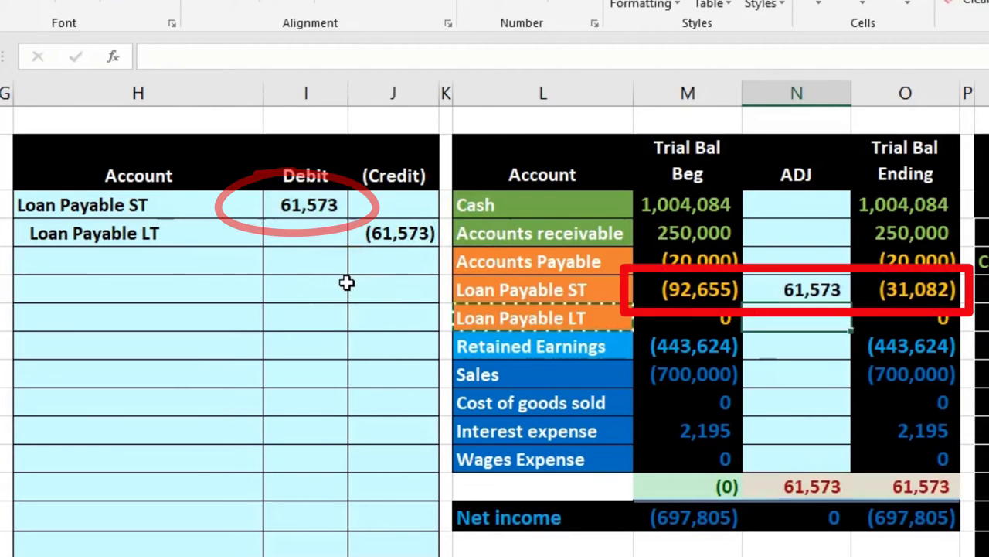
{"action": "left_click", "coordinate": [877, 293]}
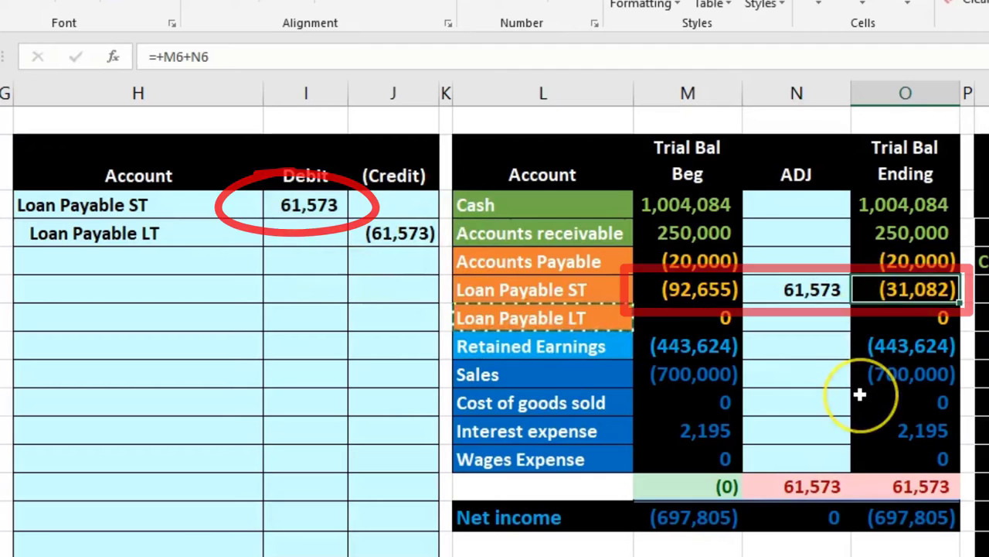
- Post the journal entry credit to the Loan Payable LT adjustment in N7 with =J4
{"action": "left_click", "coordinate": [797, 317]}
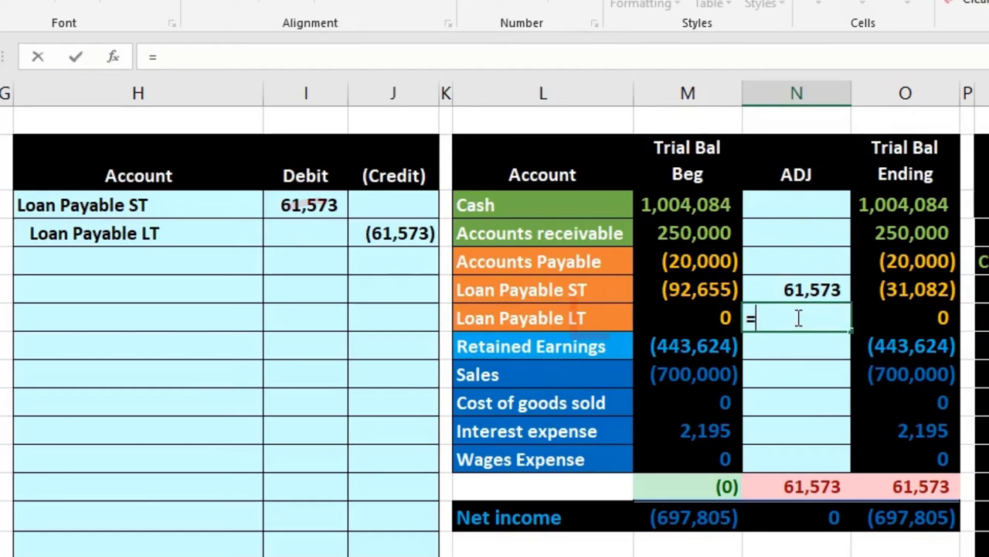
{"action": "type", "text": "="}
{"action": "left_click", "coordinate": [398, 233]}
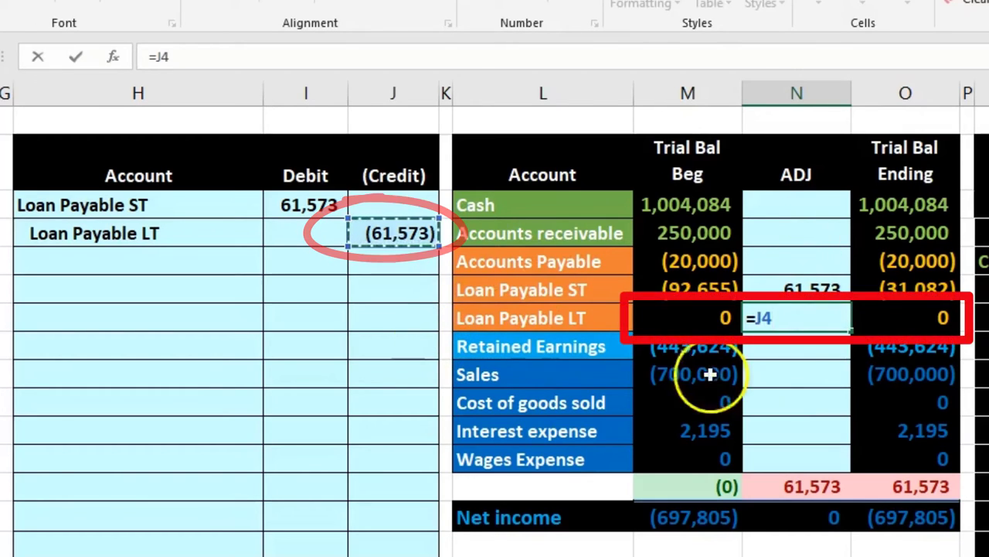
{"action": "key", "text": "Return"}
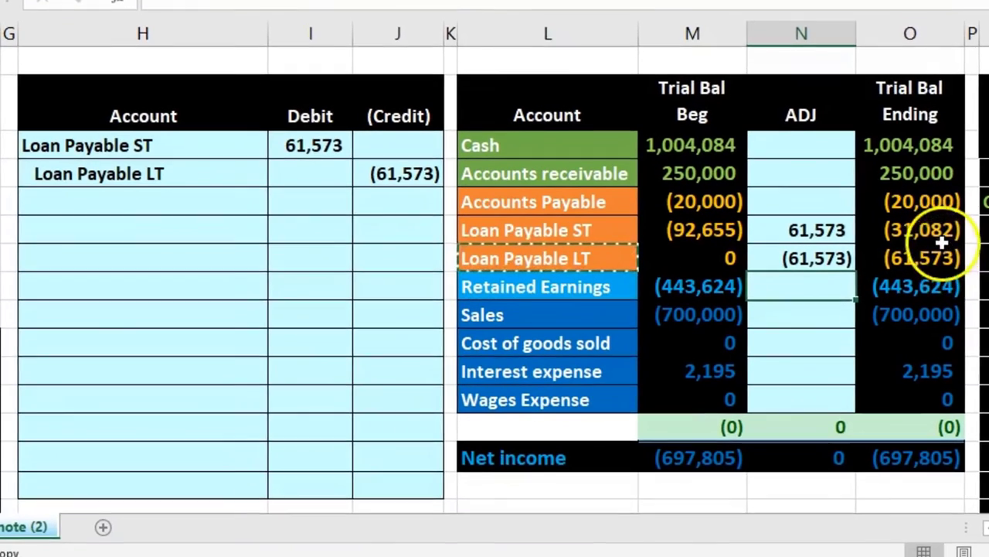
- Compare the sum of the two loan ending balances with the principal after payment 3 and the short-term portion in F25
{"action": "left_click_drag", "start_coordinate": [933, 293], "coordinate": [935, 311]}
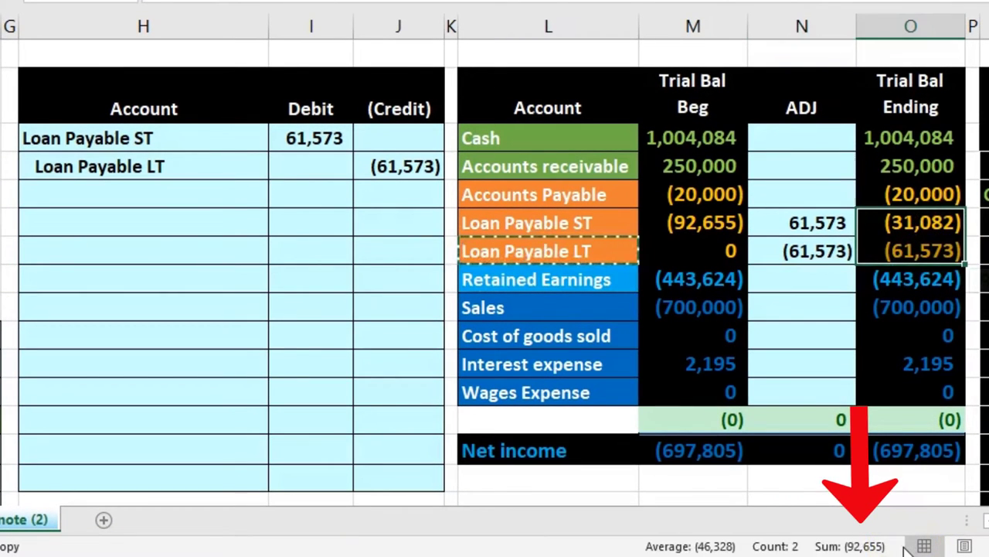
{"action": "left_click", "coordinate": [984, 522]}
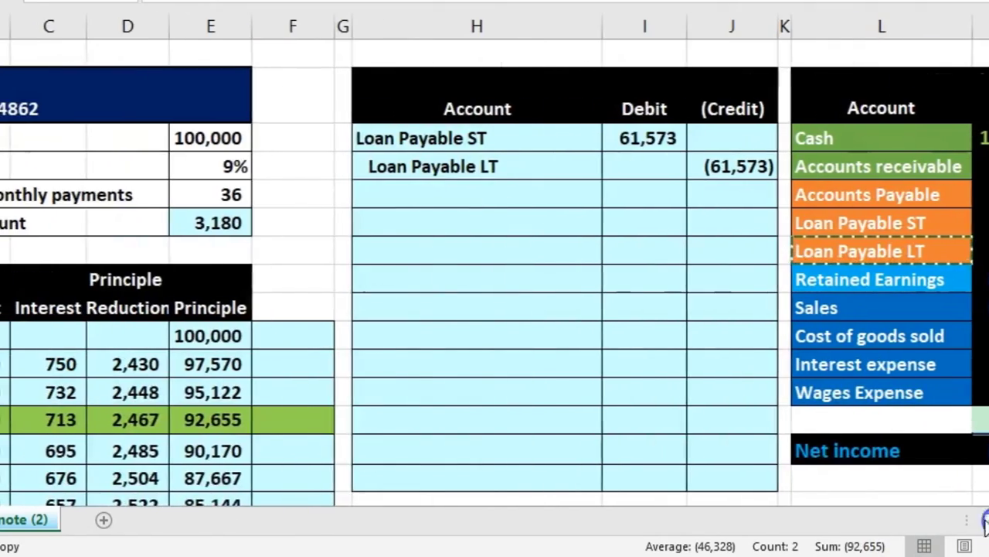
{"action": "scroll", "coordinate": [484, 422], "scroll_direction": "down", "scroll_amount": 3}
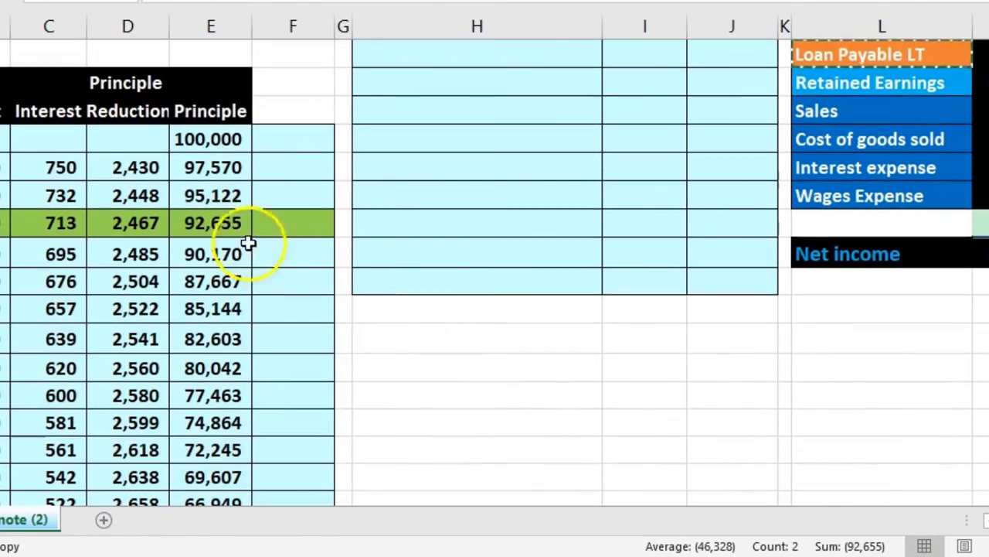
{"action": "left_click", "coordinate": [232, 223]}
{"action": "scroll", "coordinate": [256, 236], "scroll_direction": "down", "scroll_amount": 2}
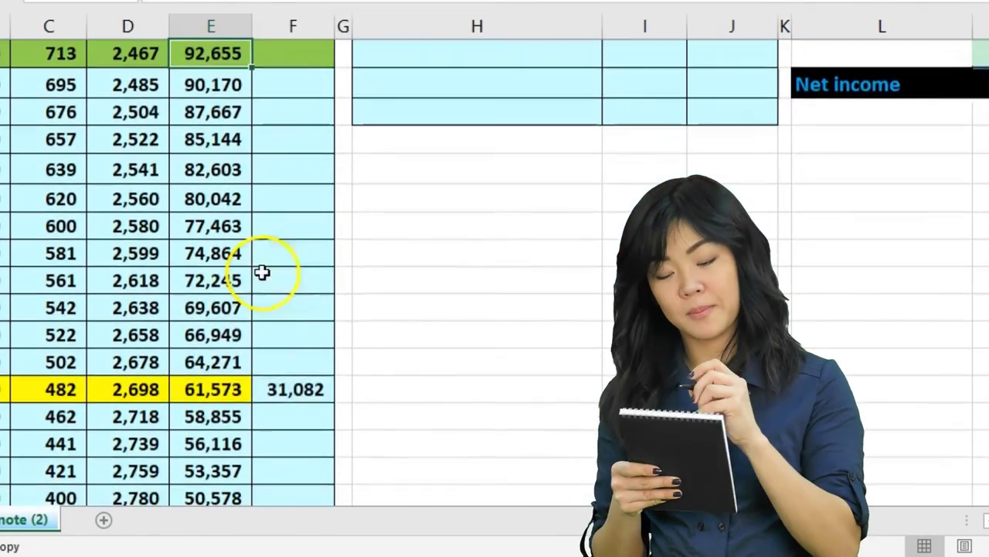
{"action": "left_click", "coordinate": [274, 389]}
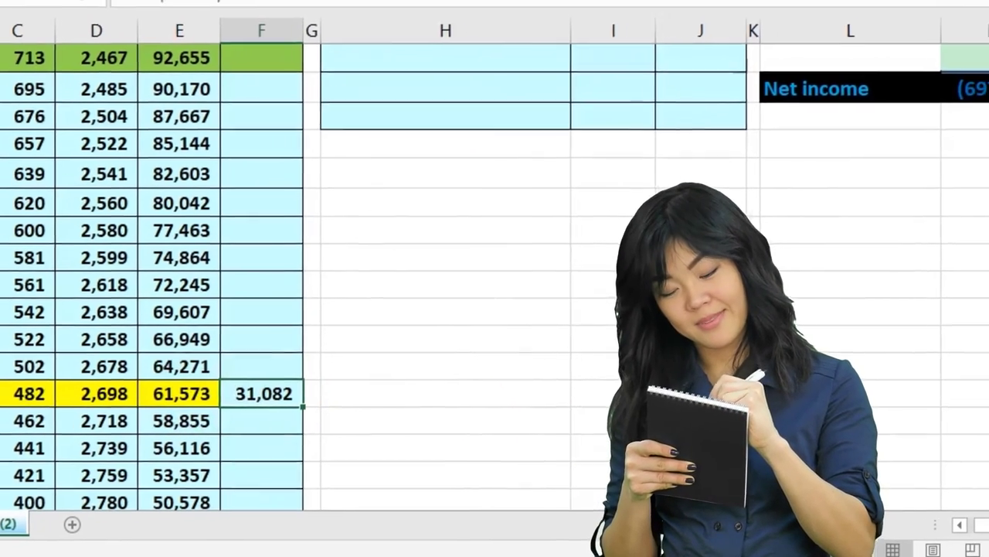
- Review the Loan Payable ST and LT ending balances in the adjusted trial balance
{"action": "scroll", "coordinate": [463, 309], "scroll_direction": "up", "scroll_amount": 5}
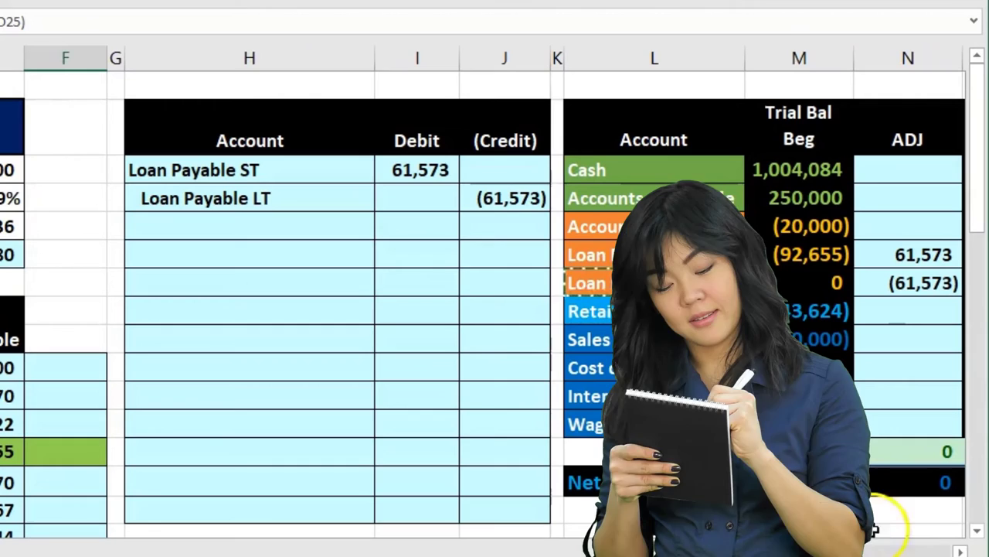
{"action": "scroll", "coordinate": [954, 526], "scroll_direction": "right", "scroll_amount": 2}
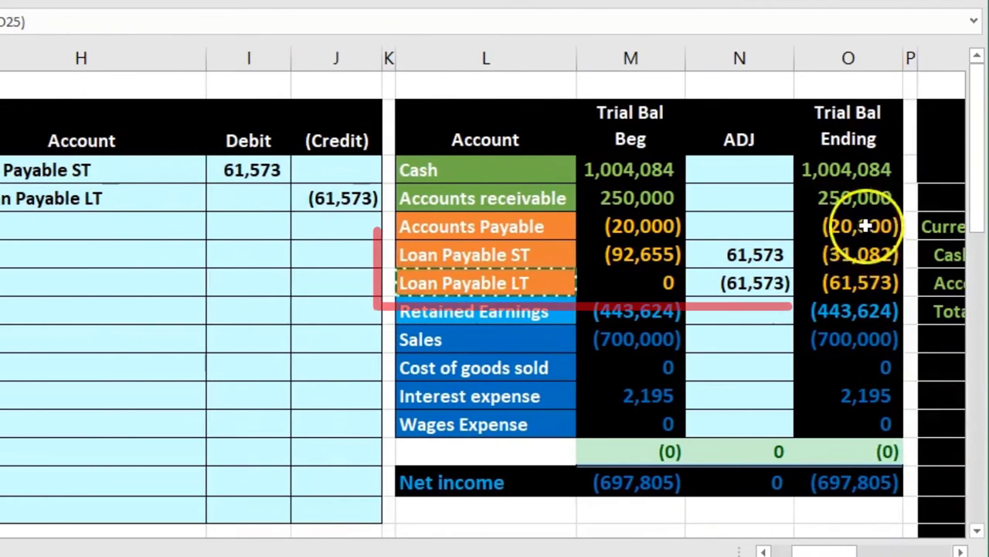
{"action": "left_click_drag", "start_coordinate": [866, 261], "coordinate": [855, 280]}
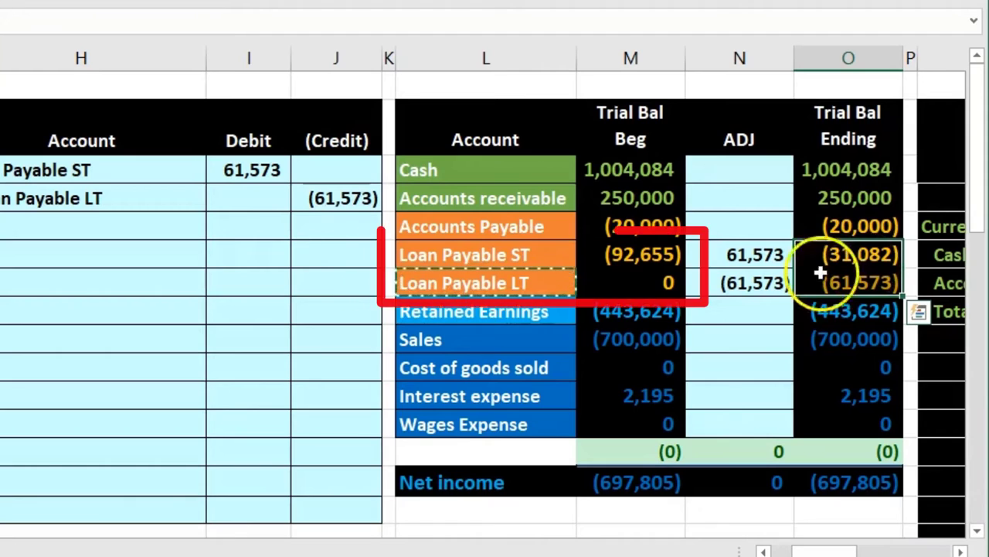
{"action": "left_click", "coordinate": [538, 256]}
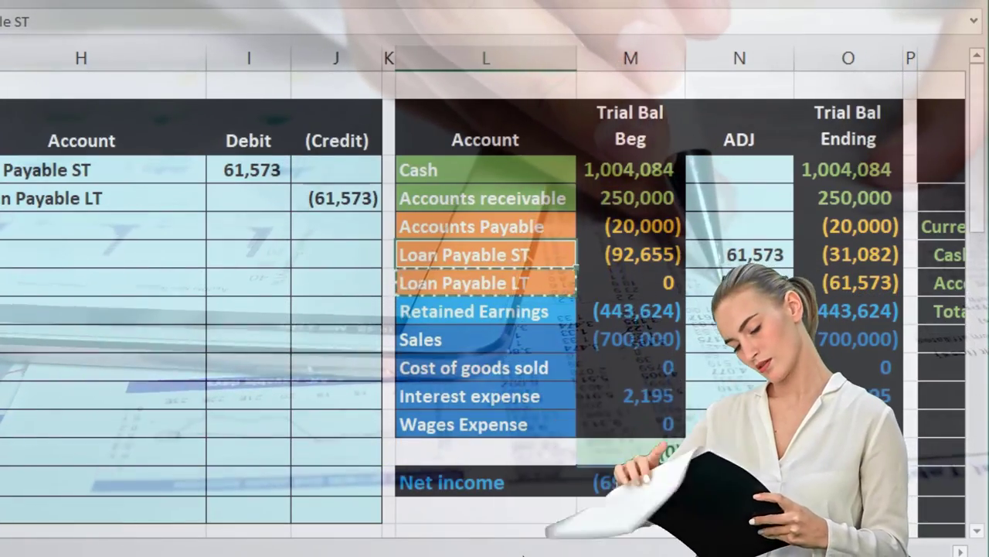
- Link the balance sheet's Notes Payable Current Portion in U7 to the Loan Payable ST ending balance with -O6
{"action": "scroll", "coordinate": [495, 309], "scroll_direction": "left", "scroll_amount": 3}
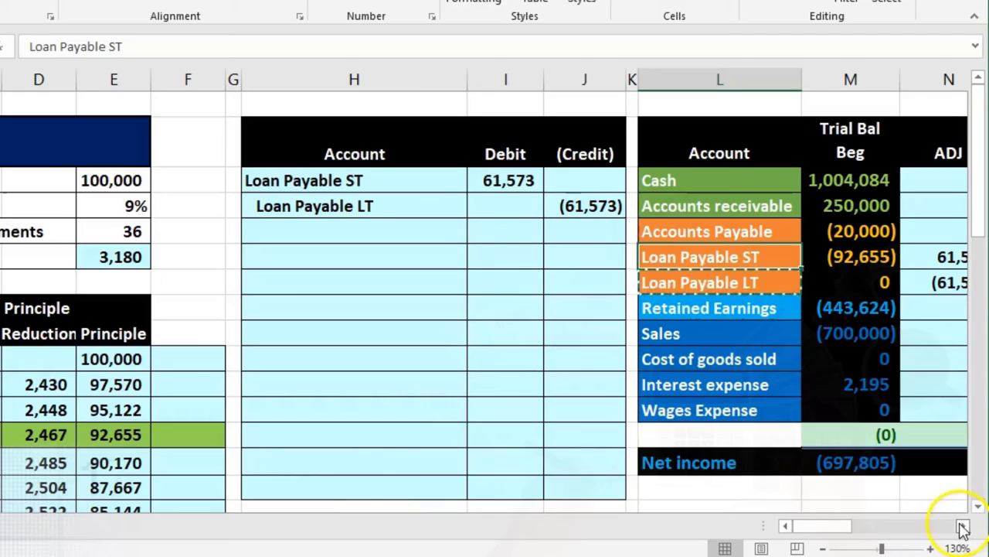
{"action": "left_click", "coordinate": [964, 526]}
{"action": "left_click", "coordinate": [964, 526]}
{"action": "left_click", "coordinate": [964, 525]}
{"action": "left_click", "coordinate": [963, 525]}
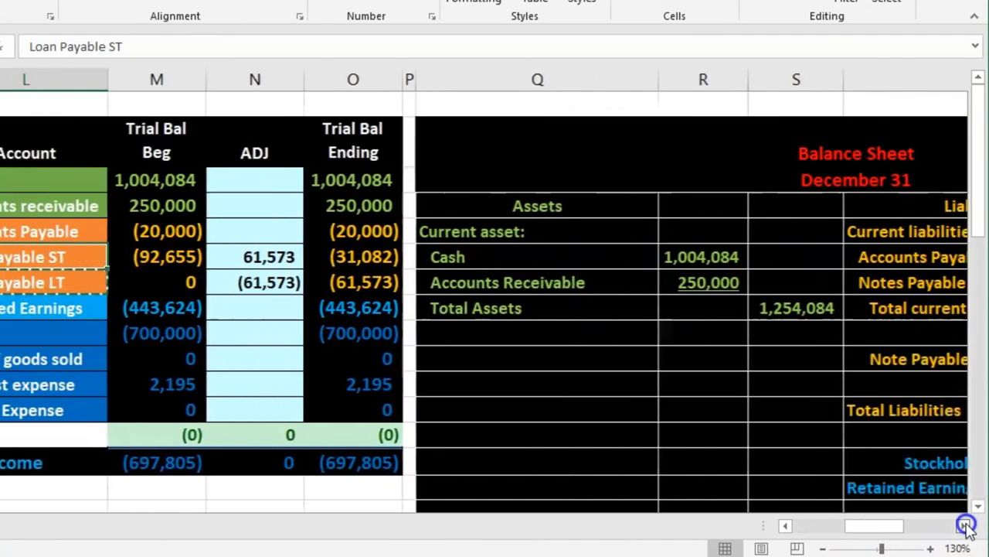
{"action": "left_click", "coordinate": [964, 526]}
{"action": "left_click", "coordinate": [964, 526]}
{"action": "left_click", "coordinate": [899, 283]}
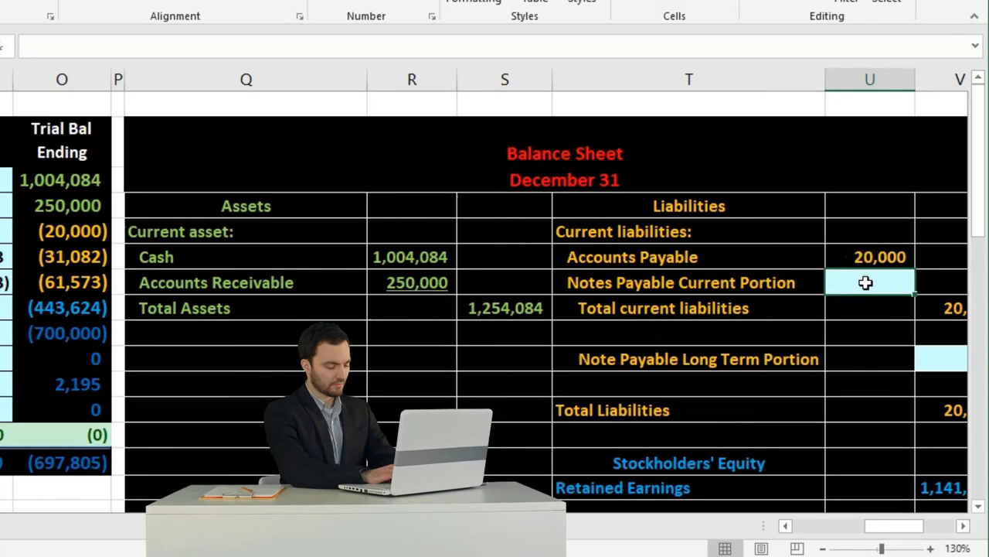
{"action": "left_click", "coordinate": [77, 257]}
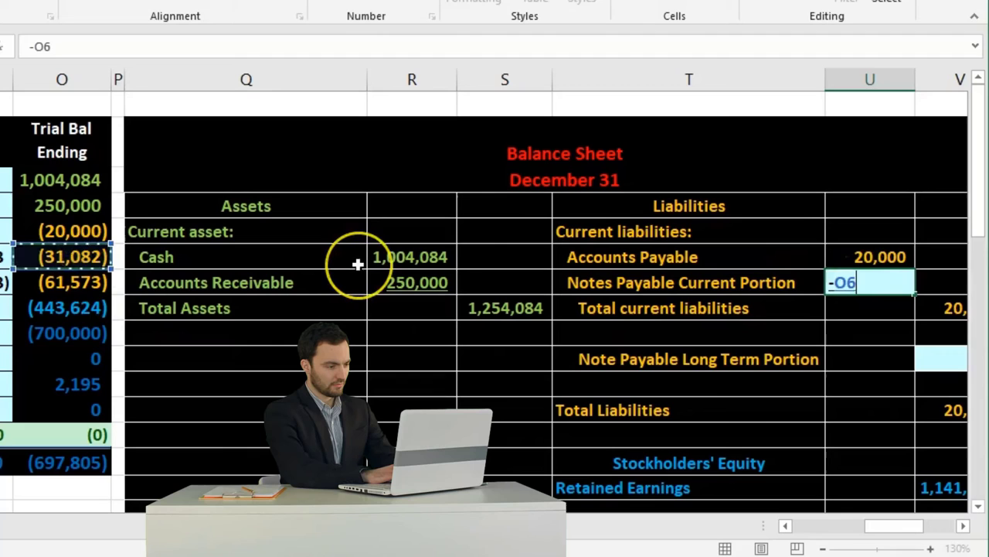
{"action": "key", "text": "Return"}
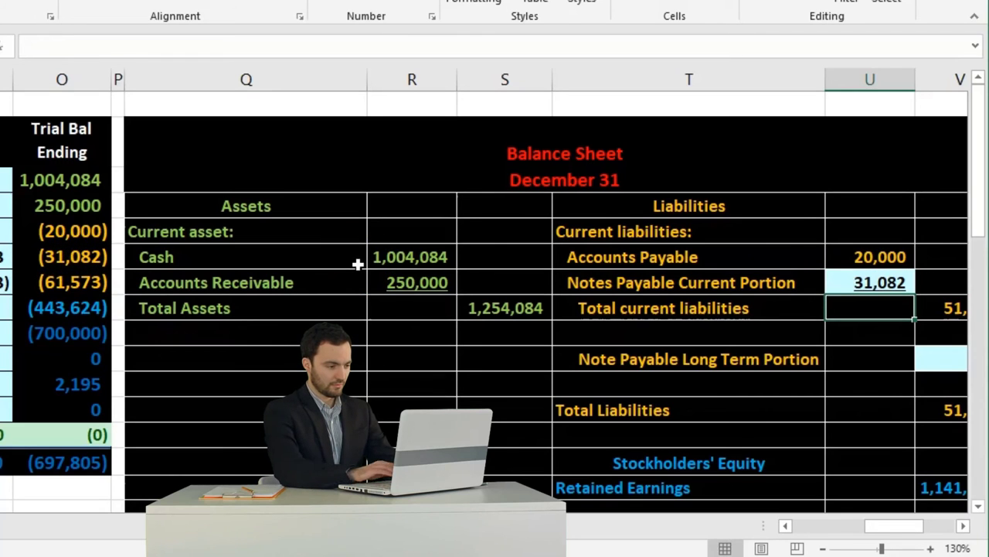
- Link the balance sheet's Note Payable Long Term Portion in V10 to the Loan Payable LT ending balance with -O7
{"action": "key", "text": "Down"}
{"action": "key", "text": "Down"}
{"action": "key", "text": "Right"}
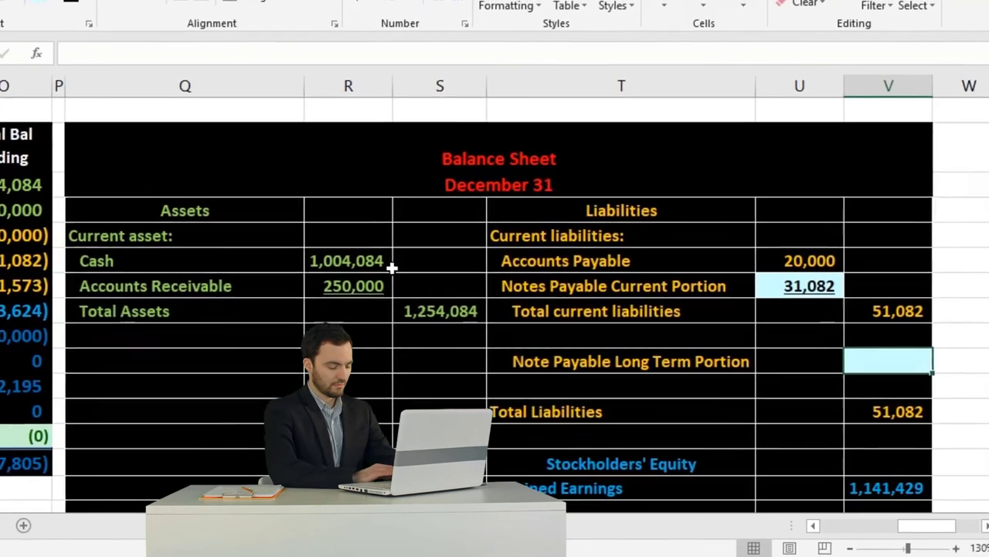
{"action": "type", "text": "-"}
{"action": "left_click", "coordinate": [36, 286]}
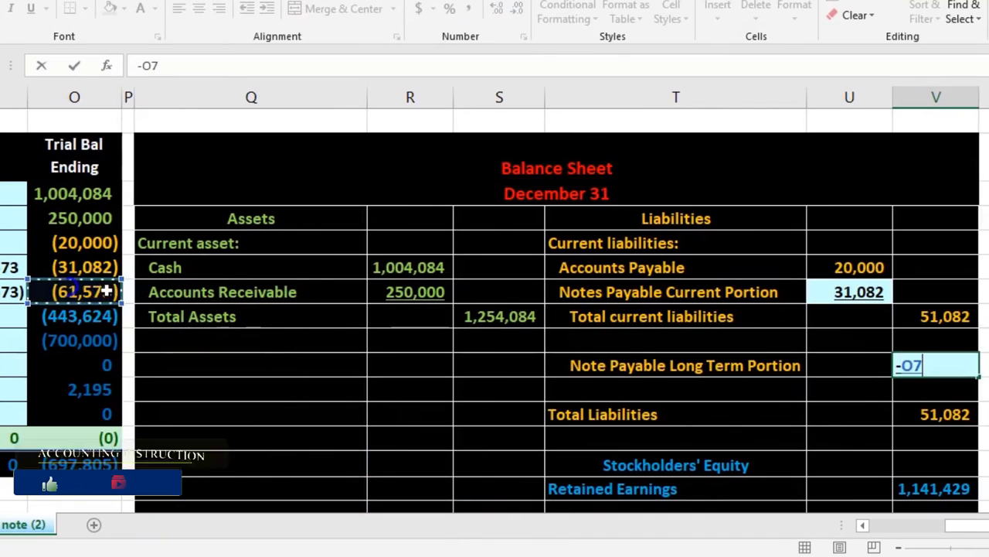
{"action": "key", "text": "Return"}
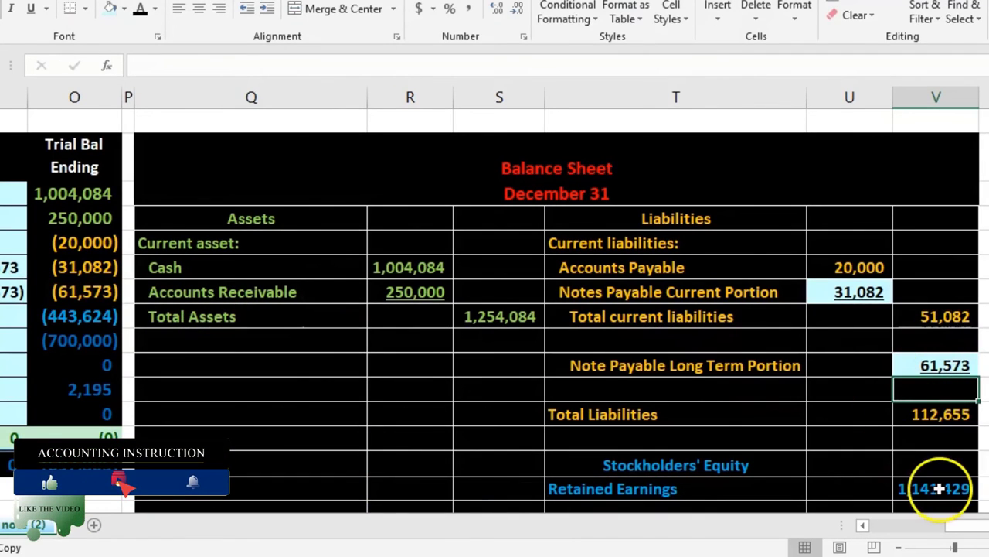
- Compare total assets with total liabilities and owner's equity, and review the note payable portions on the balance sheet
{"action": "mouse_move", "coordinate": [966, 533]}
{"action": "left_mouse_down"}
{"action": "mouse_move", "coordinate": [922, 525]}
{"action": "mouse_move", "coordinate": [954, 530]}
{"action": "left_mouse_up"}
{"action": "scroll", "coordinate": [879, 453], "scroll_direction": "down", "scroll_amount": 2}
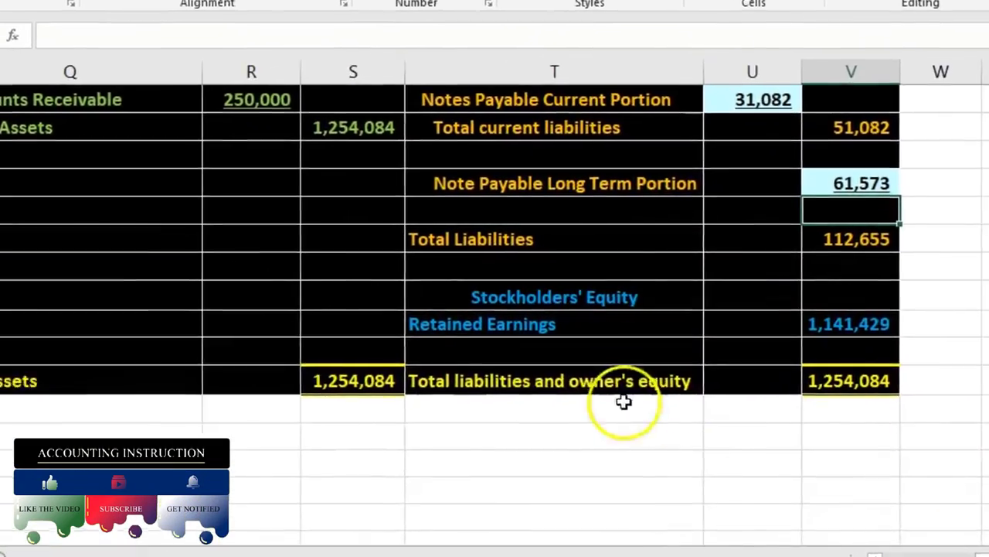
{"action": "left_click", "coordinate": [678, 371]}
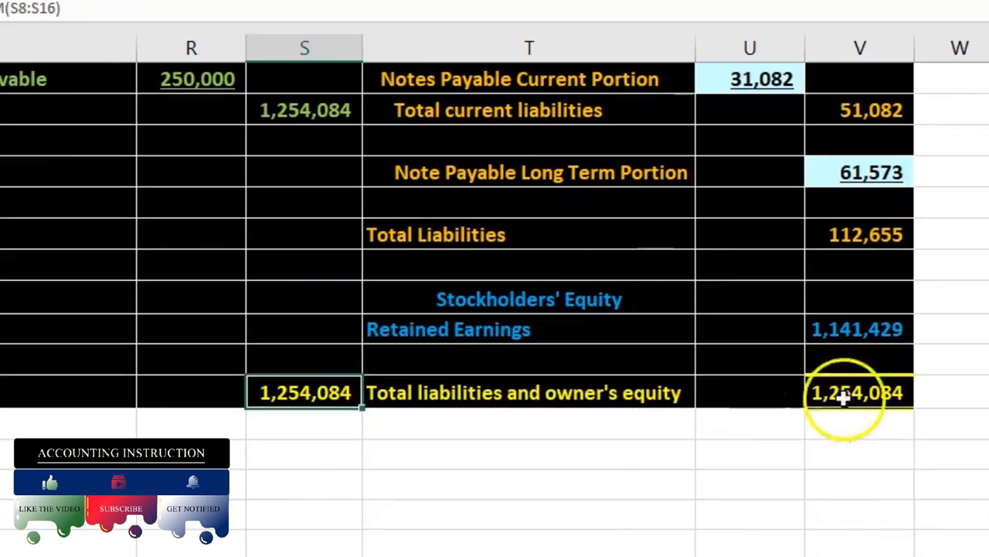
{"action": "left_click", "coordinate": [856, 391]}
{"action": "scroll", "coordinate": [848, 441], "scroll_direction": "up", "scroll_amount": 1}
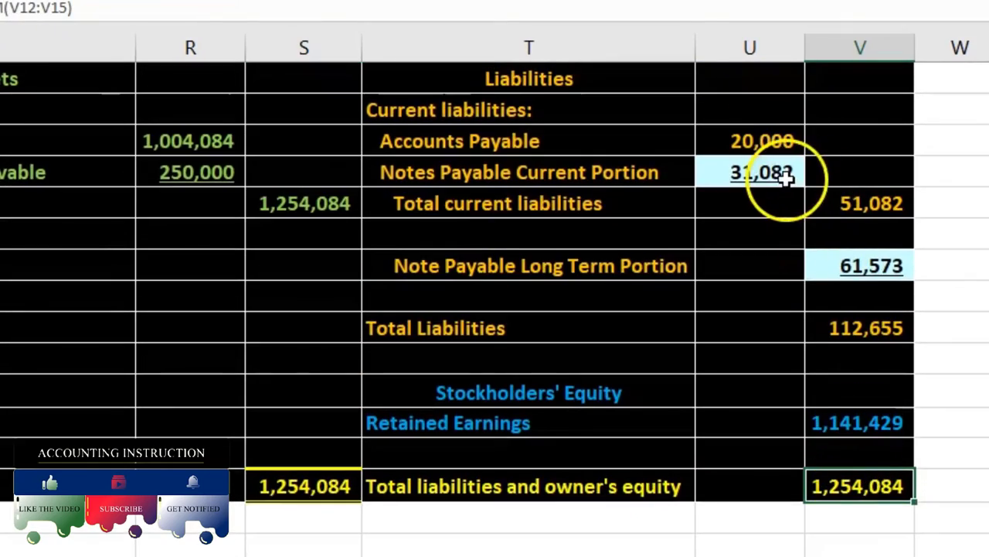
{"action": "mouse_move", "coordinate": [954, 552]}
{"action": "left_mouse_down"}
{"action": "mouse_move", "coordinate": [942, 552]}
{"action": "mouse_move", "coordinate": [953, 552]}
{"action": "left_mouse_up"}
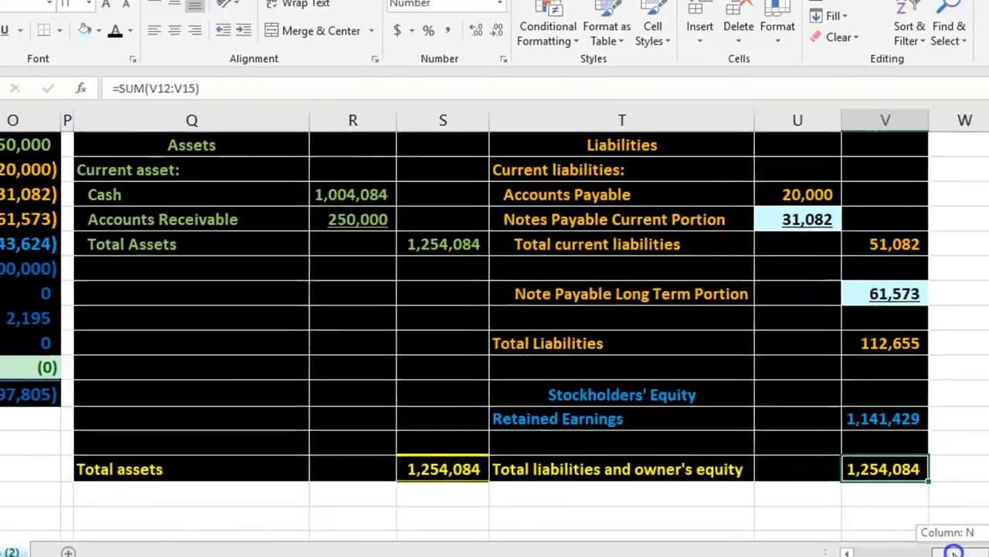
{"action": "scroll", "coordinate": [773, 432], "scroll_direction": "up", "scroll_amount": 1}
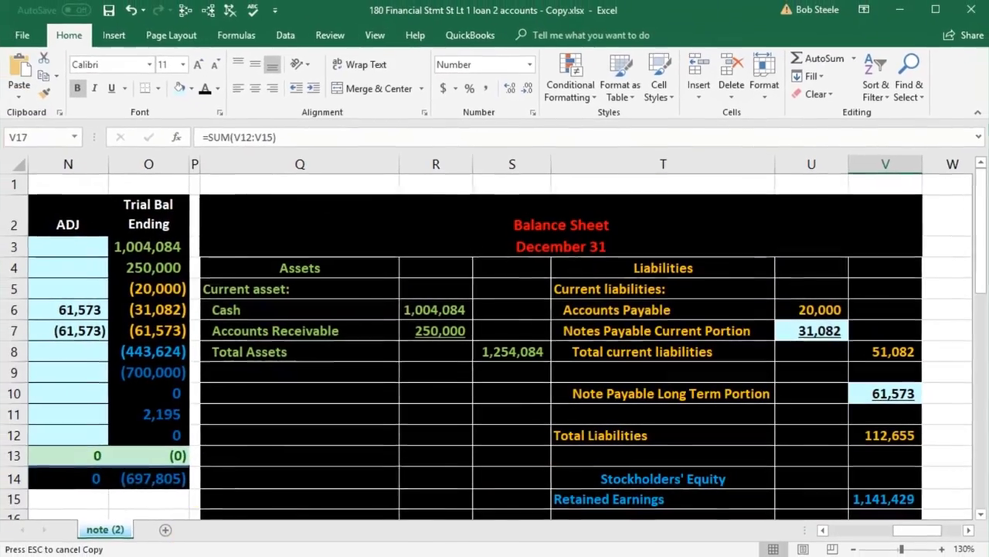